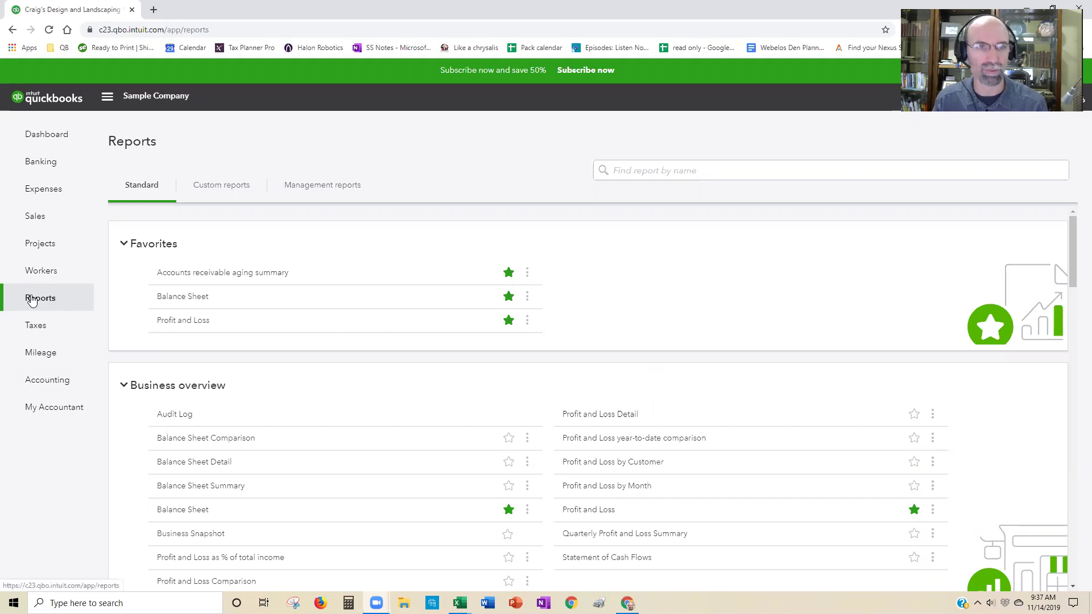
Run the Profit and Loss report from Favorites with the report period set to All Dates
{"action": "left_click", "coordinate": [173, 322]}
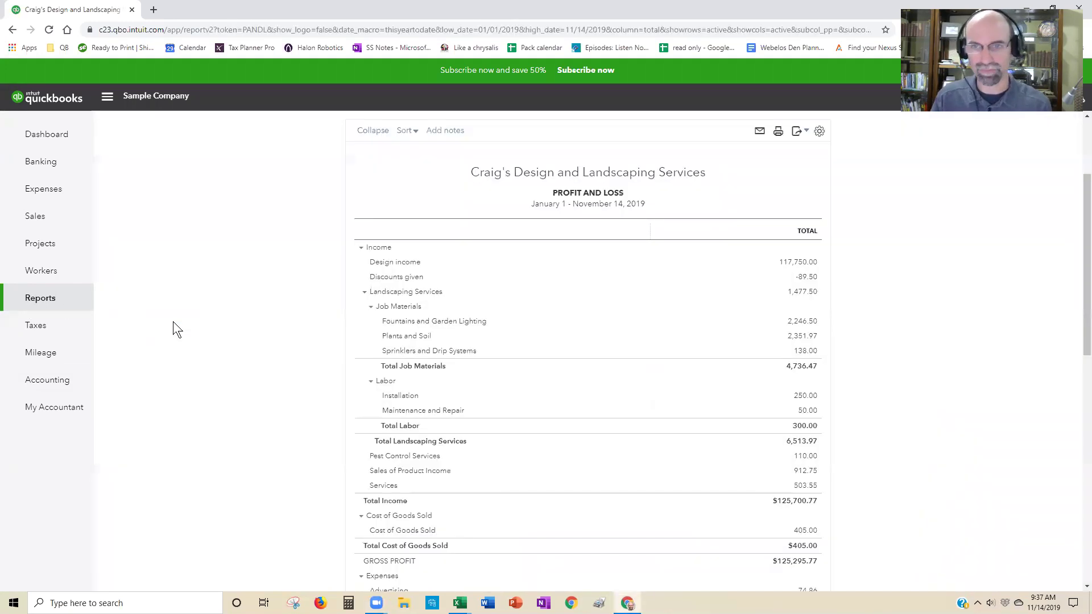
{"action": "left_click", "coordinate": [195, 189]}
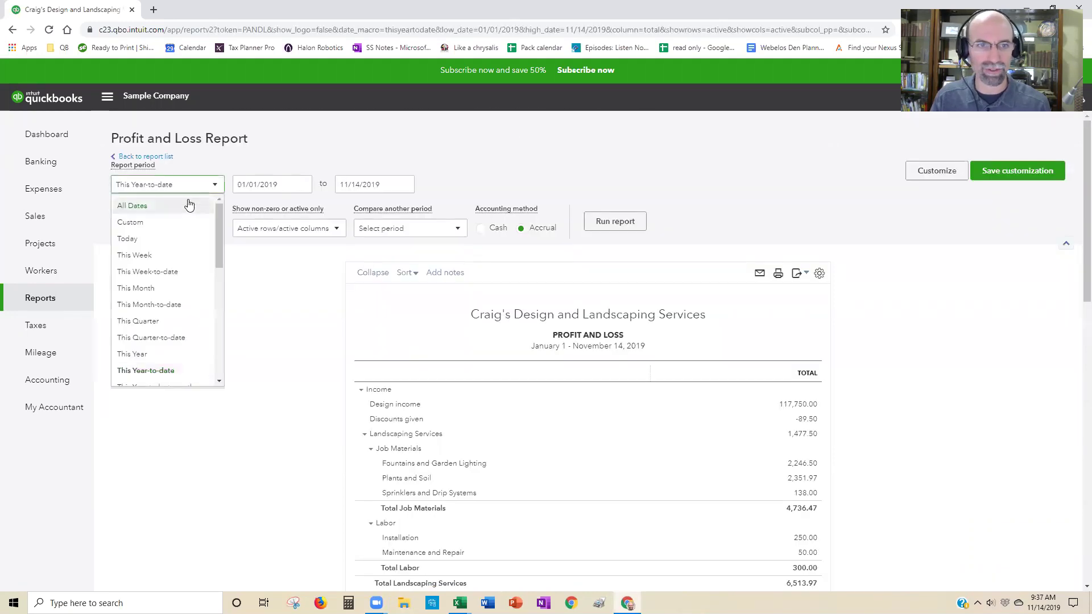
{"action": "left_click", "coordinate": [189, 204]}
{"action": "left_click", "coordinate": [597, 221]}
{"action": "scroll", "coordinate": [602, 220], "scroll_direction": "down", "scroll_amount": 3}
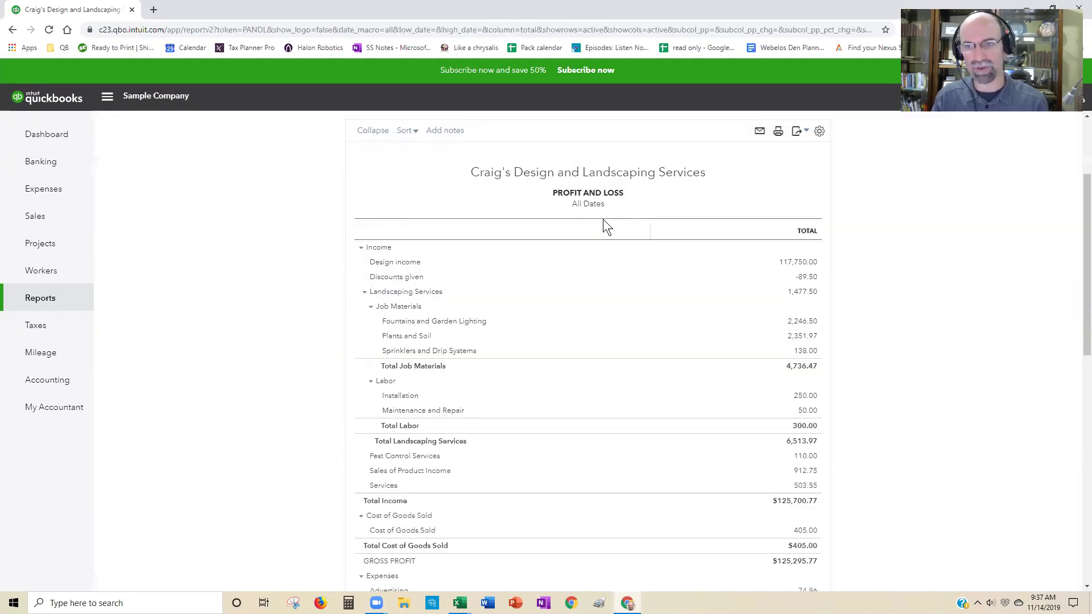
Collapse the Income, Cost of Goods Sold and Expenses sections, then return to Reports
{"action": "left_click", "coordinate": [361, 248]}
{"action": "left_click", "coordinate": [360, 262]}
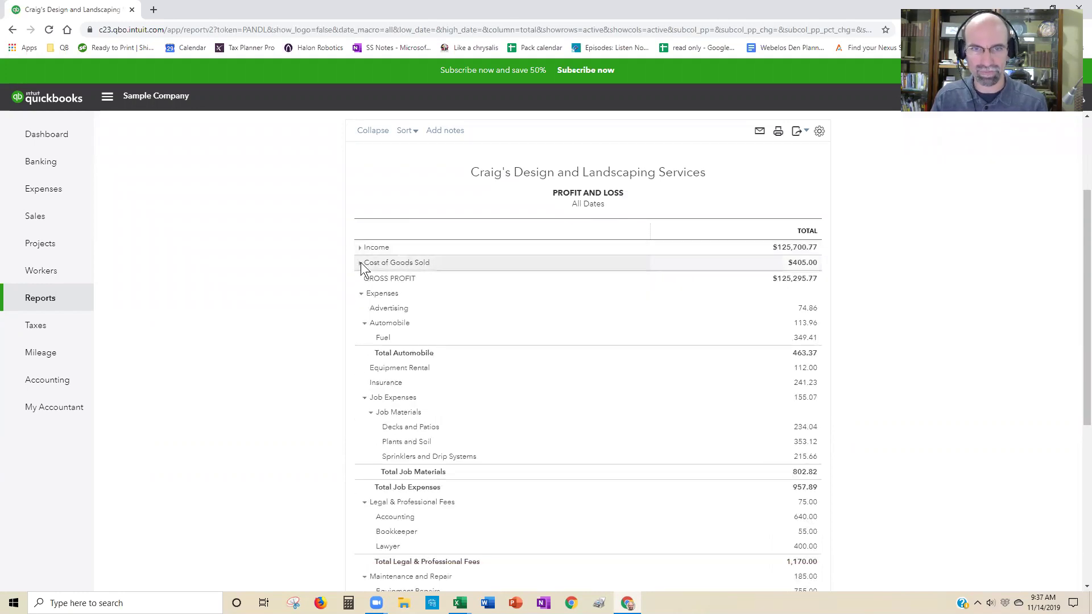
{"action": "left_click", "coordinate": [360, 293]}
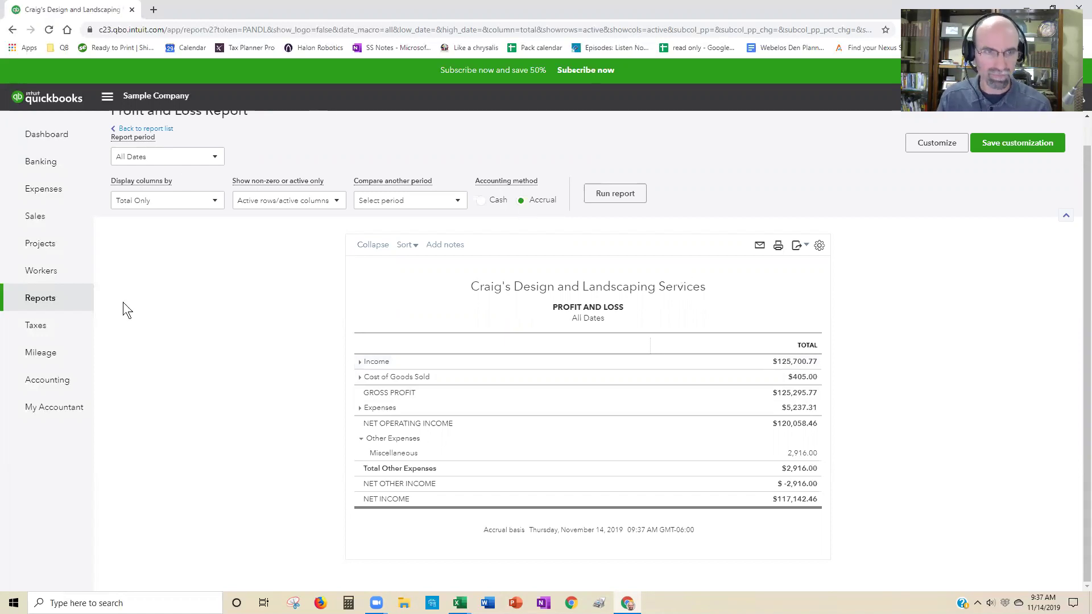
{"action": "left_click", "coordinate": [40, 301]}
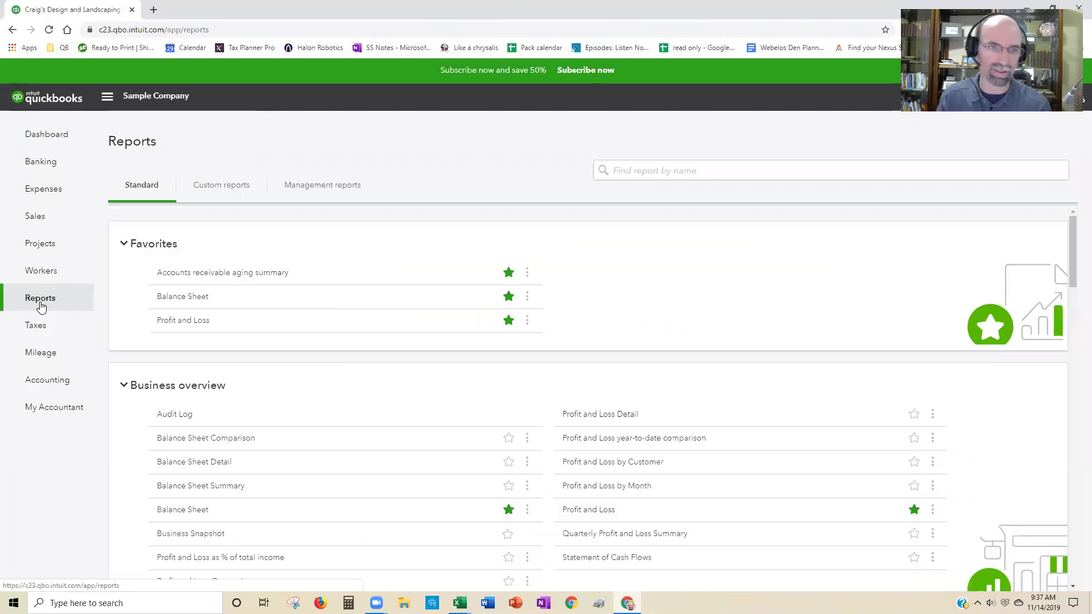
{"action": "left_click", "coordinate": [184, 277]}
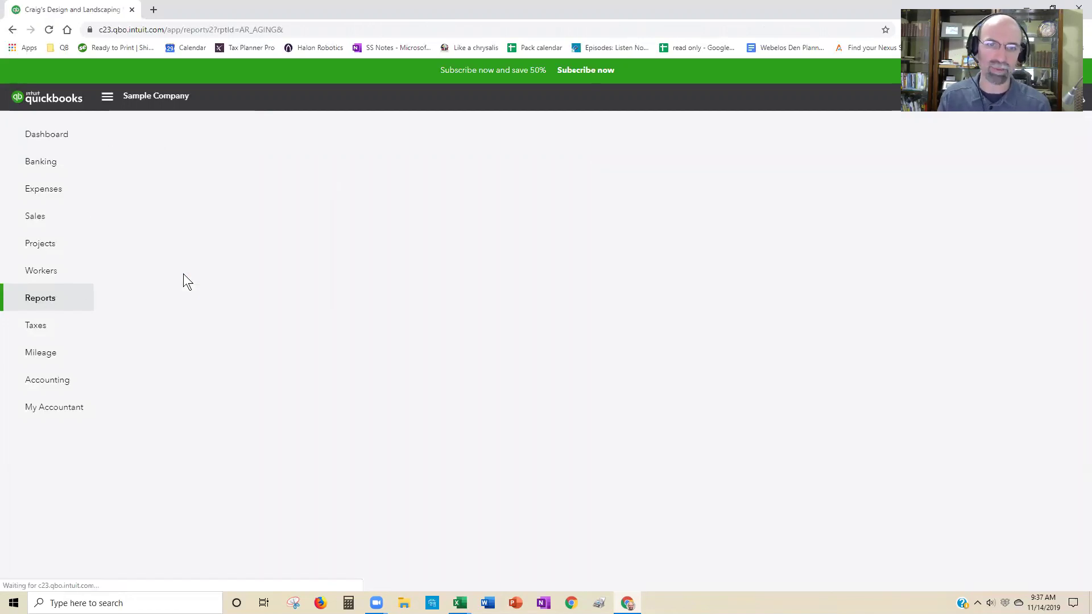
{"action": "scroll", "coordinate": [922, 411], "scroll_direction": "down", "scroll_amount": 2}
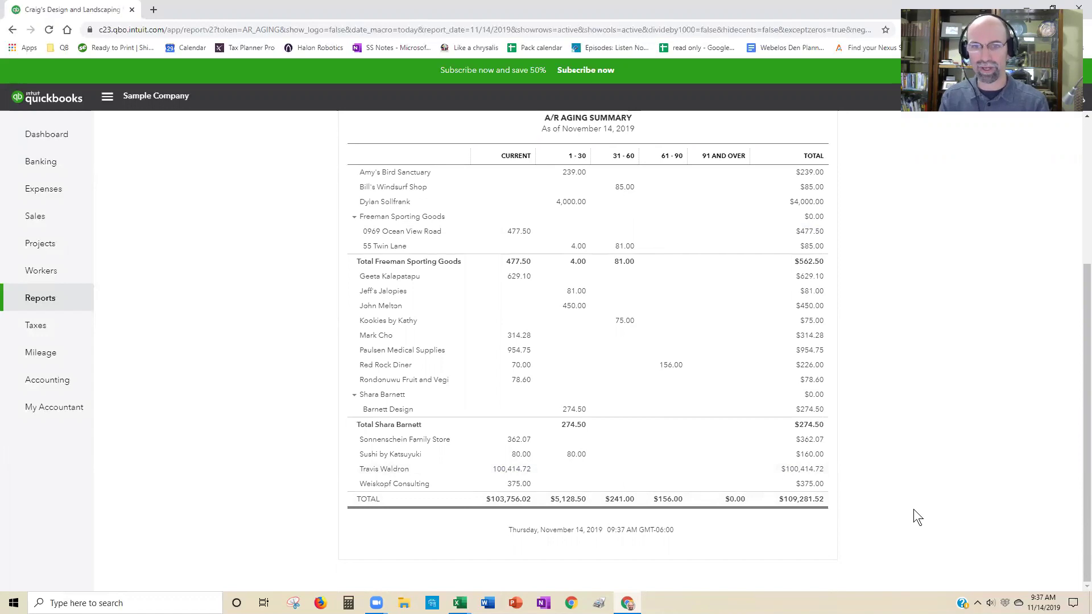
{"action": "scroll", "coordinate": [102, 349], "scroll_direction": "up", "scroll_amount": 5}
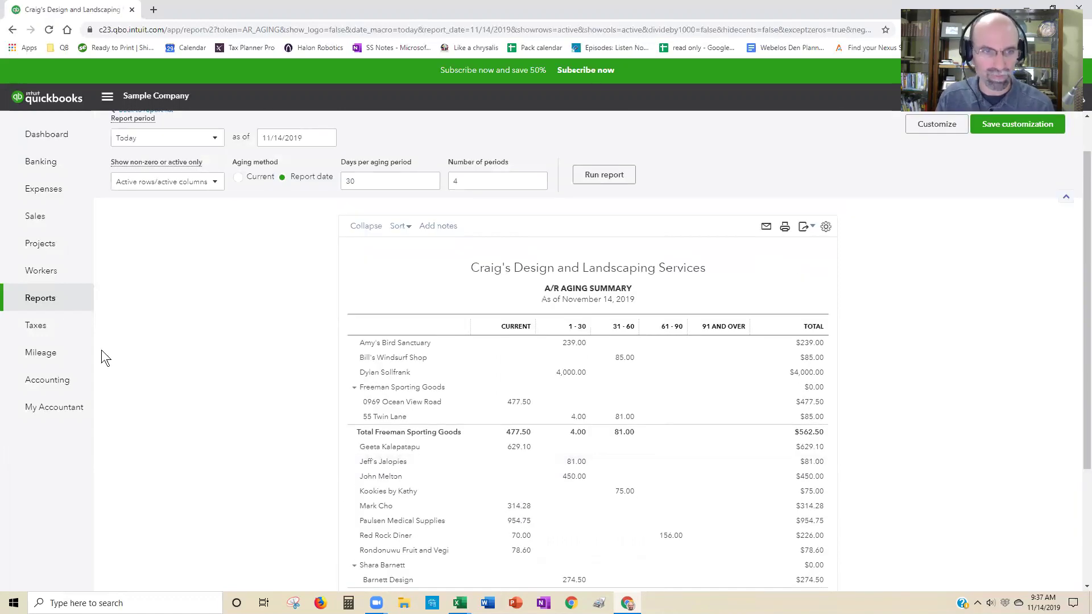
{"action": "left_click", "coordinate": [56, 302]}
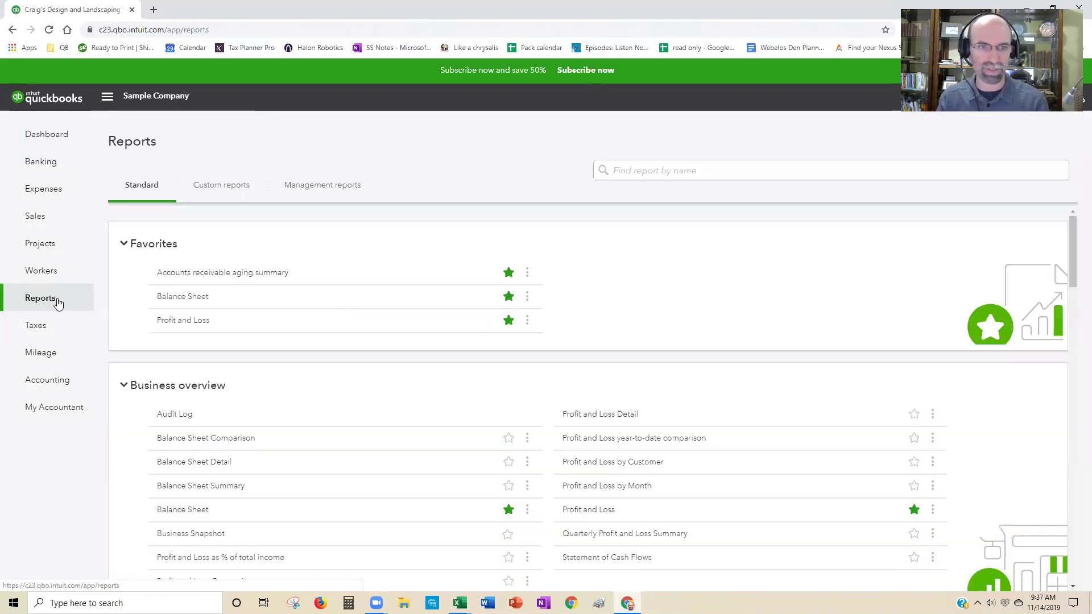
Run the accrual Profit and Loss for All Dates and open Reports in a second tab
{"action": "left_click", "coordinate": [171, 322]}
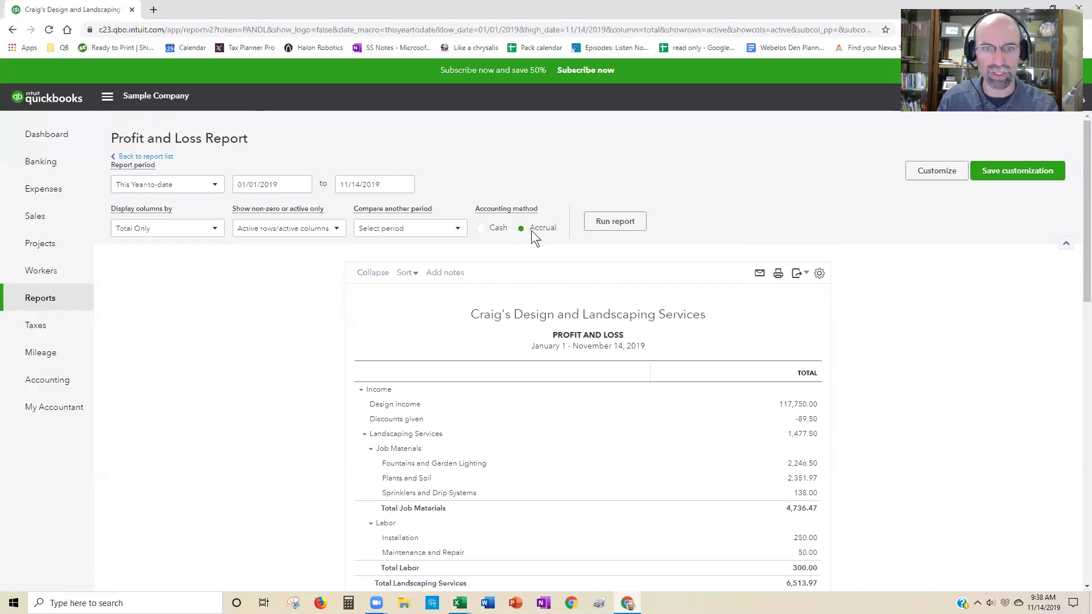
{"action": "left_click", "coordinate": [204, 187]}
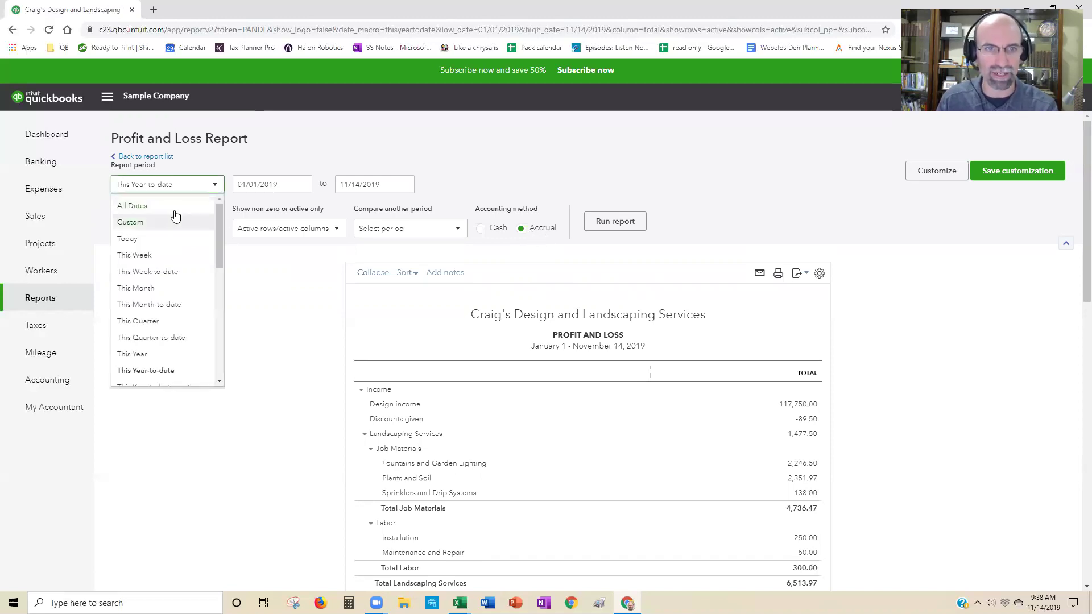
{"action": "left_click", "coordinate": [175, 207]}
{"action": "left_click", "coordinate": [623, 223]}
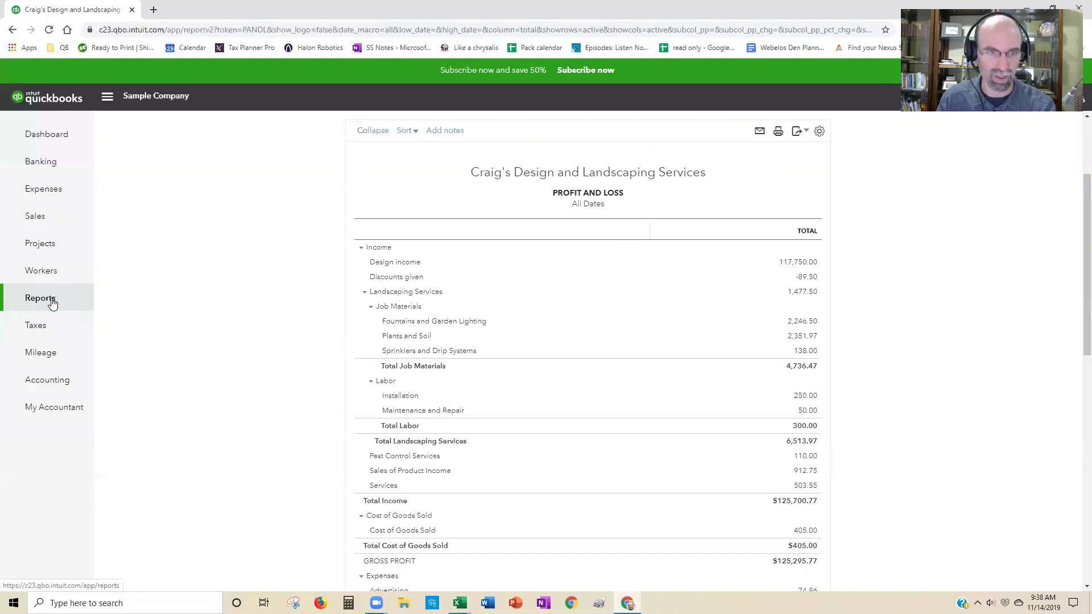
{"action": "left_click", "coordinate": [45, 303], "text": "ctrl"}
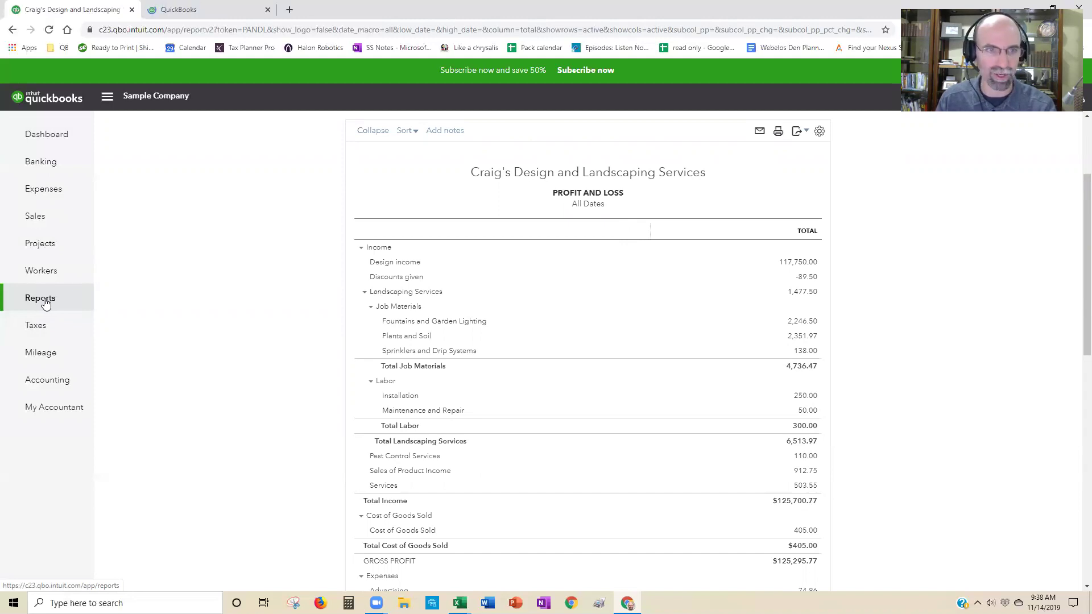
{"action": "key", "text": "ctrl"}
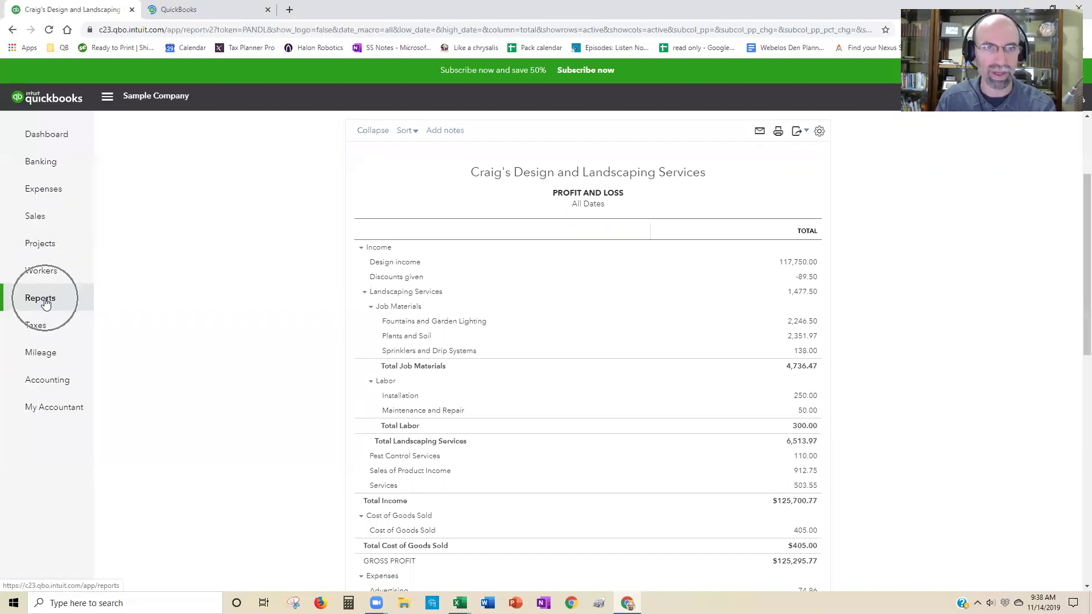
Detach the new Reports tab into its own separate browser window
{"action": "left_click", "coordinate": [204, 7]}
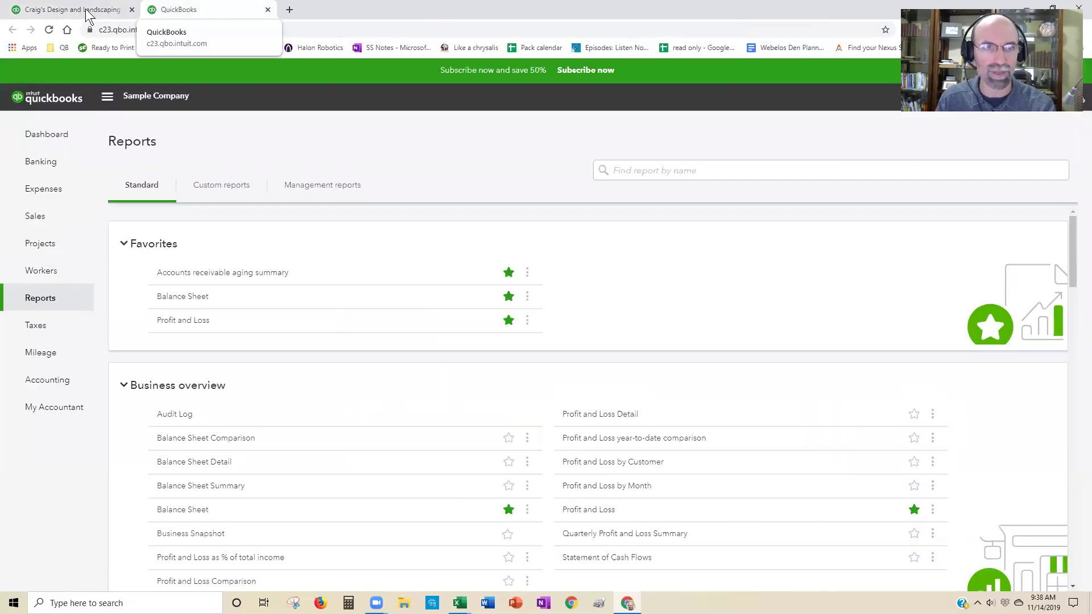
{"action": "left_click", "coordinate": [87, 11]}
{"action": "left_click", "coordinate": [186, 14]}
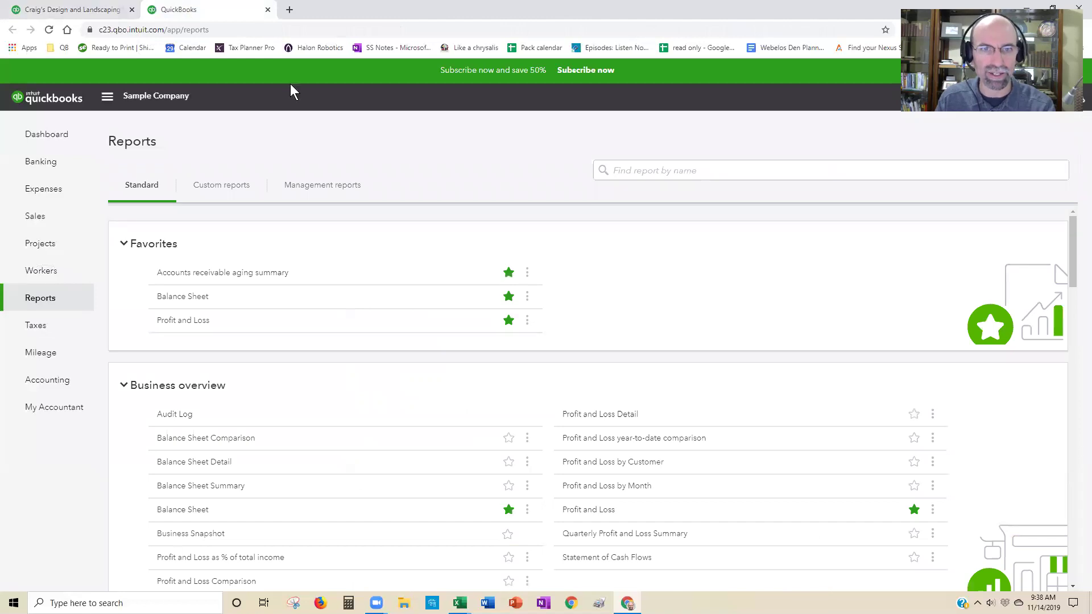
{"action": "left_click_drag", "start_coordinate": [288, 8], "coordinate": [416, 53]}
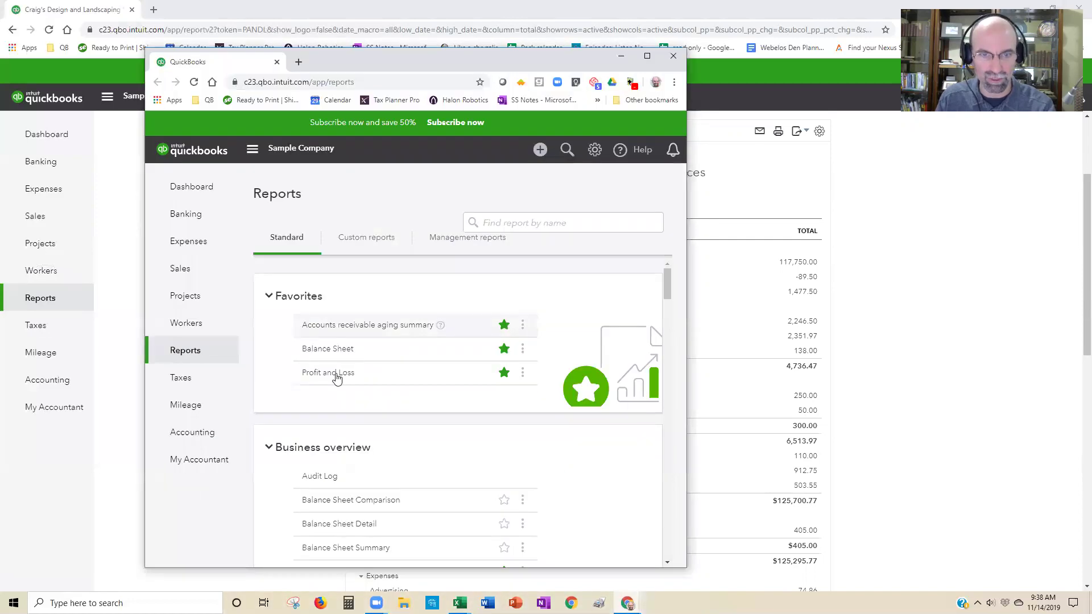
In that window, run Profit and Loss for All Dates on a Cash basis, navigation hidden
{"action": "left_click", "coordinate": [337, 373]}
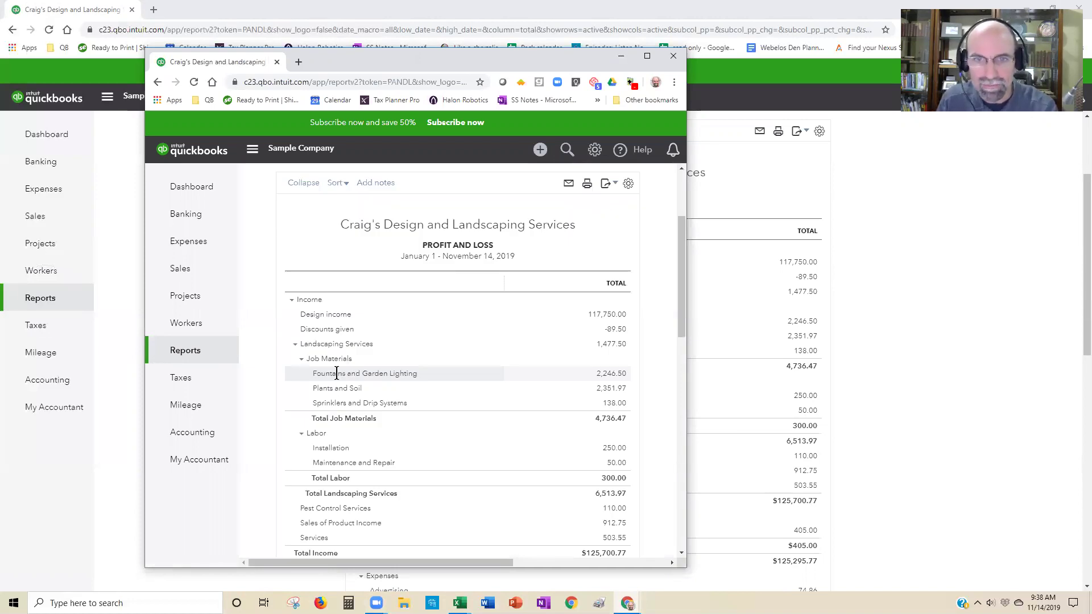
{"action": "scroll", "coordinate": [341, 369], "scroll_direction": "up", "scroll_amount": 3}
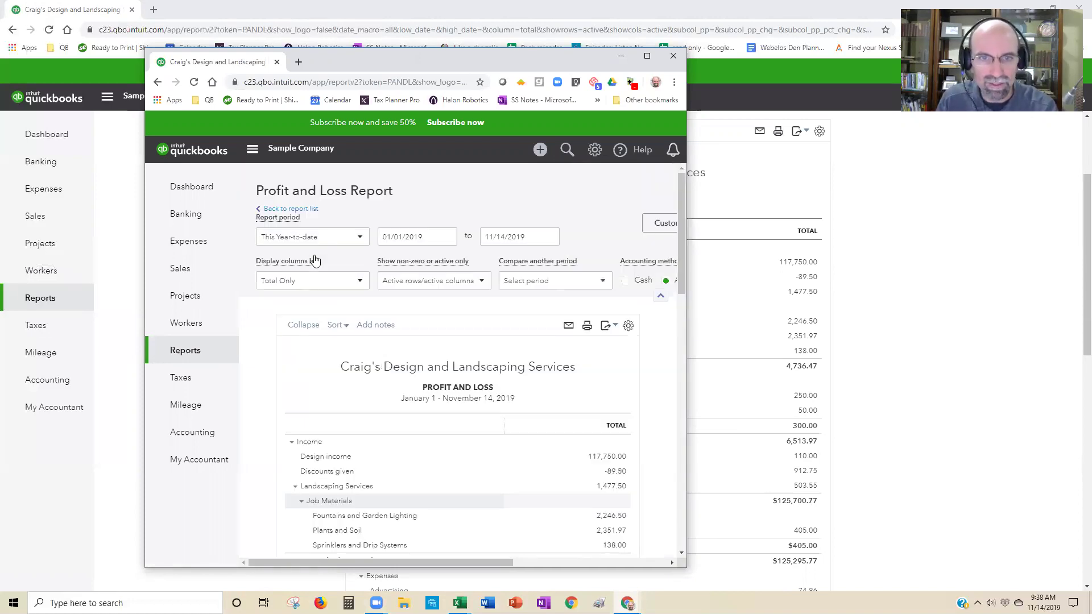
{"action": "left_click", "coordinate": [465, 561]}
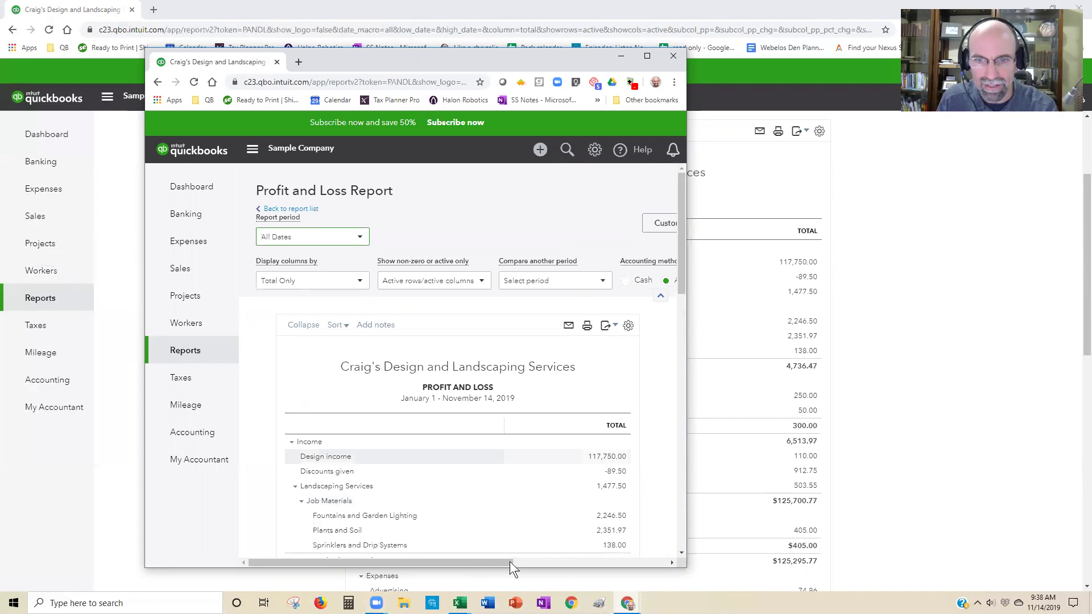
{"action": "scroll", "coordinate": [503, 561], "scroll_direction": "right", "scroll_amount": 2}
{"action": "left_click", "coordinate": [577, 281]}
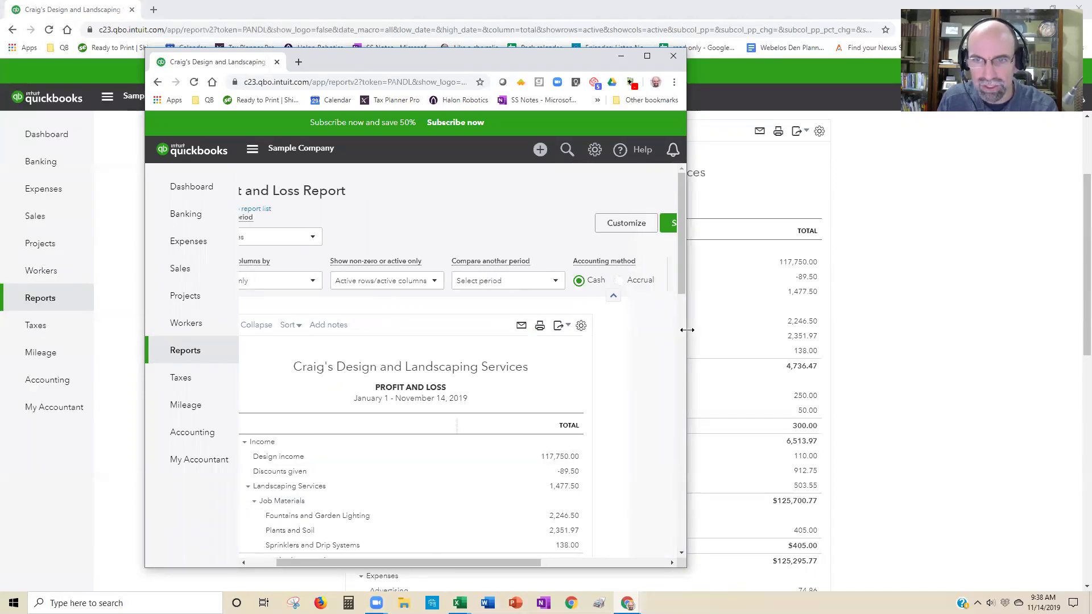
{"action": "left_click_drag", "start_coordinate": [686, 329], "coordinate": [879, 319]}
{"action": "left_click", "coordinate": [711, 275]}
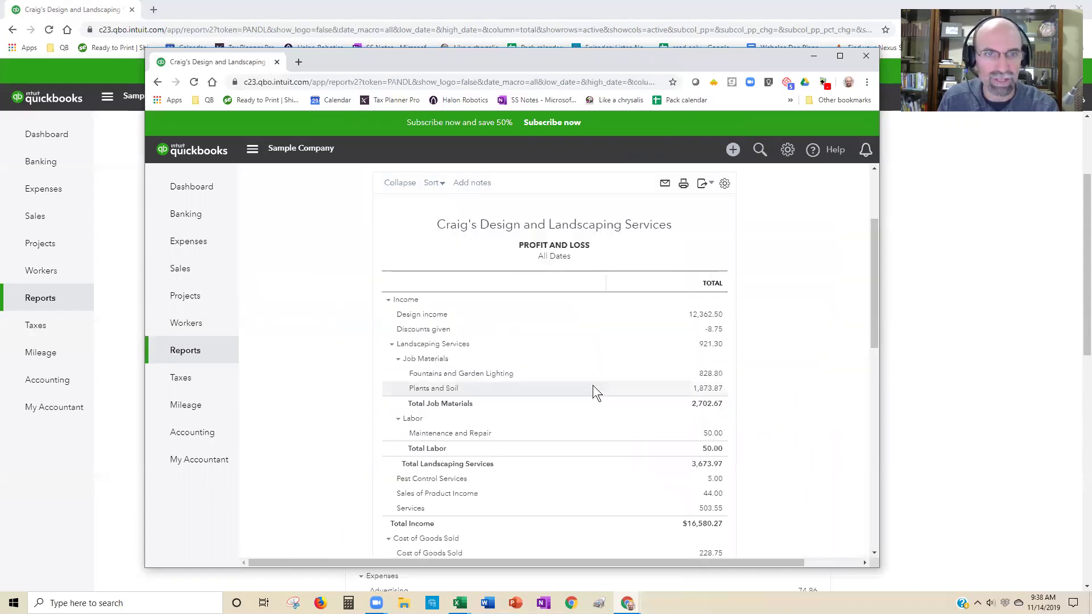
{"action": "left_click", "coordinate": [259, 247]}
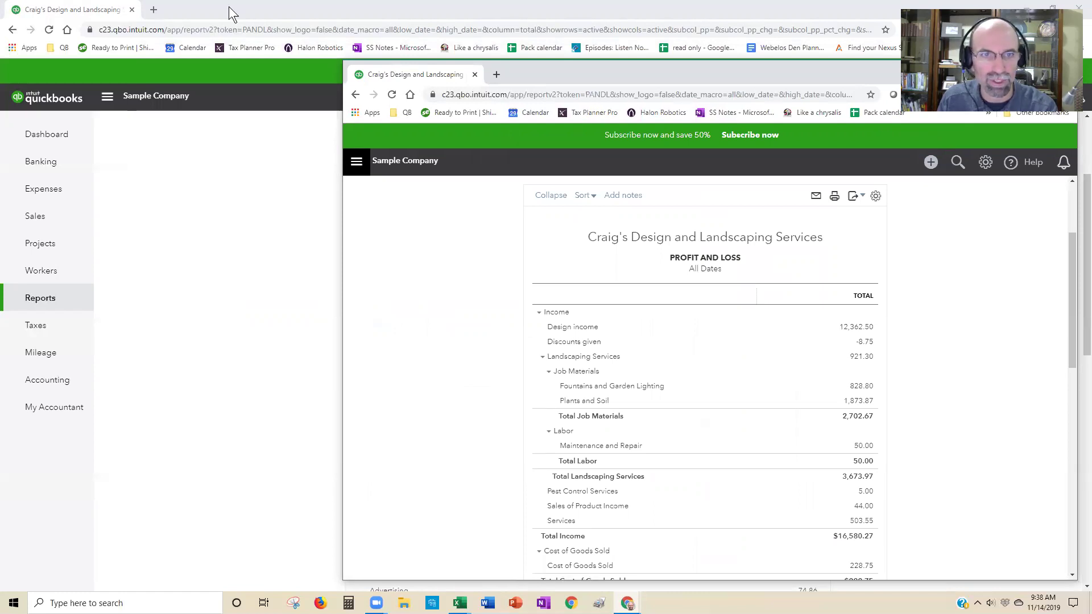
Snap the accrual report to the left half and the cash report to the right, both scrolled up
{"action": "key", "text": "super+Left"}
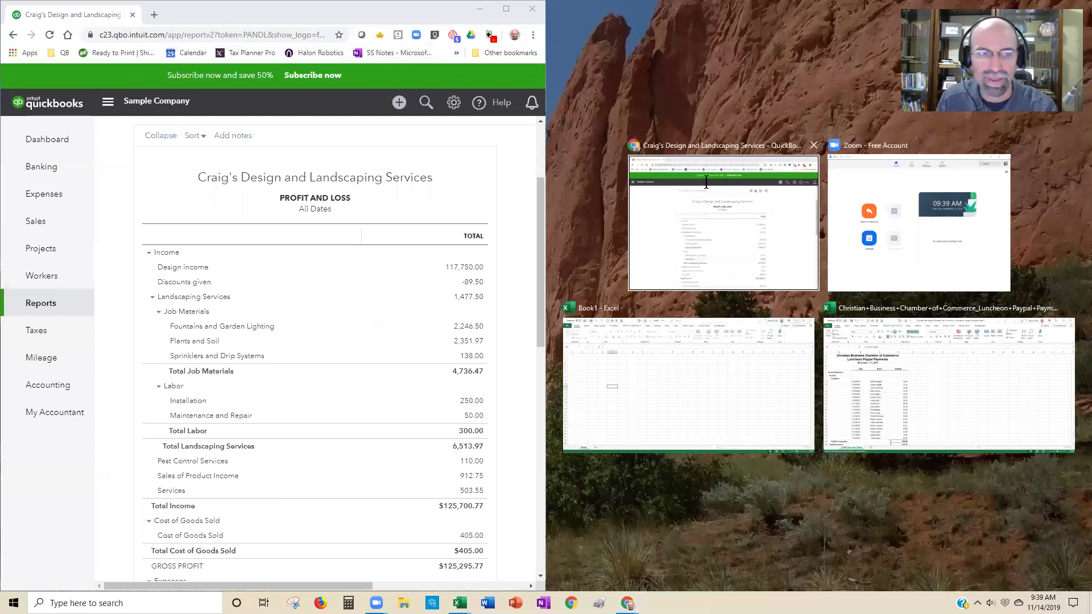
{"action": "left_click", "coordinate": [706, 181]}
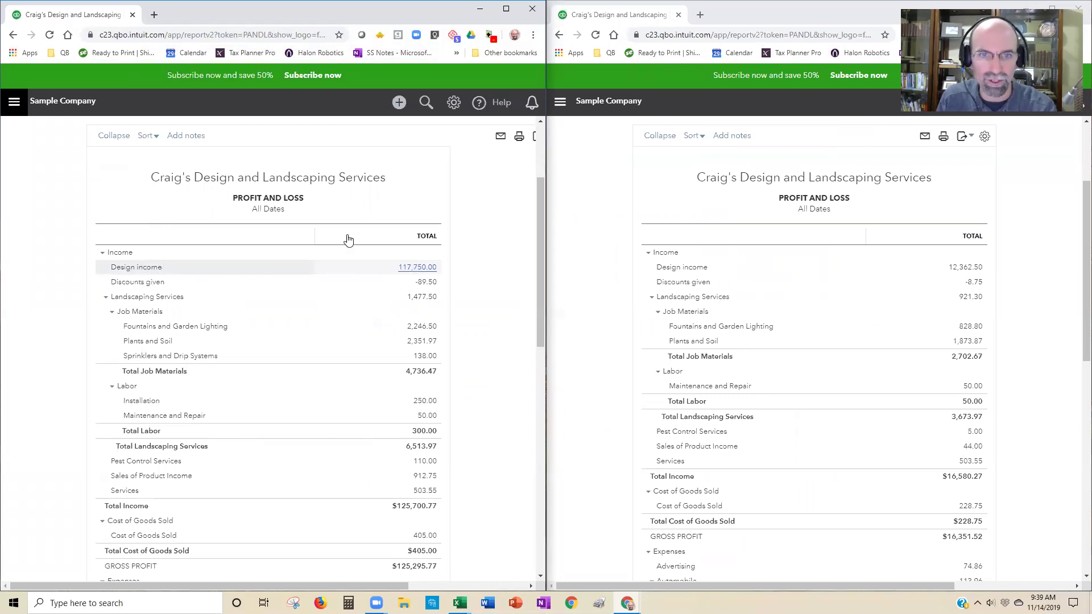
{"action": "scroll", "coordinate": [419, 412], "scroll_direction": "up", "scroll_amount": 3}
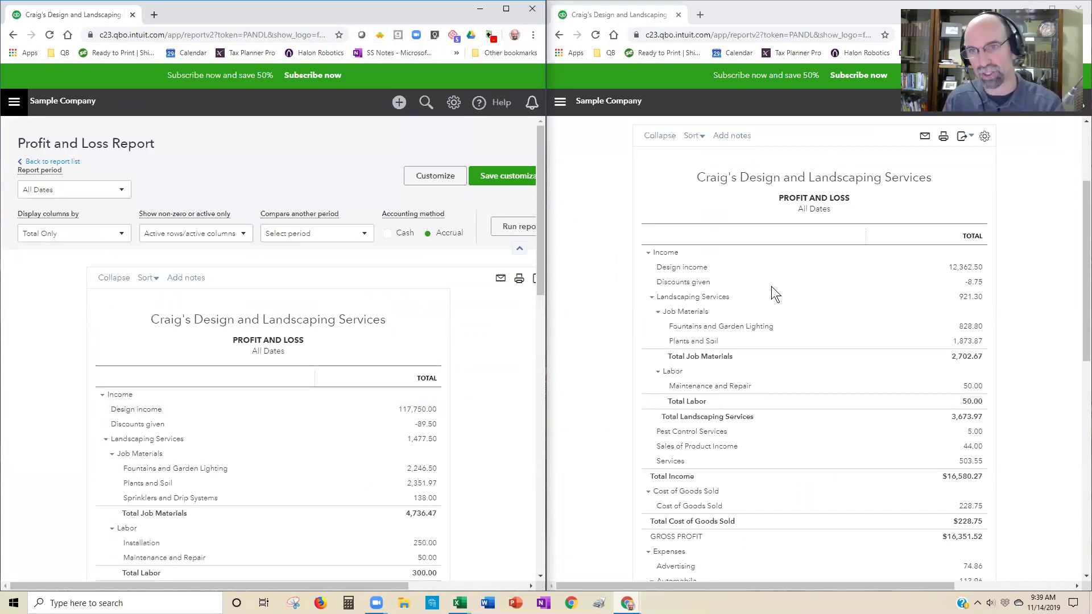
{"action": "scroll", "coordinate": [654, 224], "scroll_direction": "up", "scroll_amount": 3}
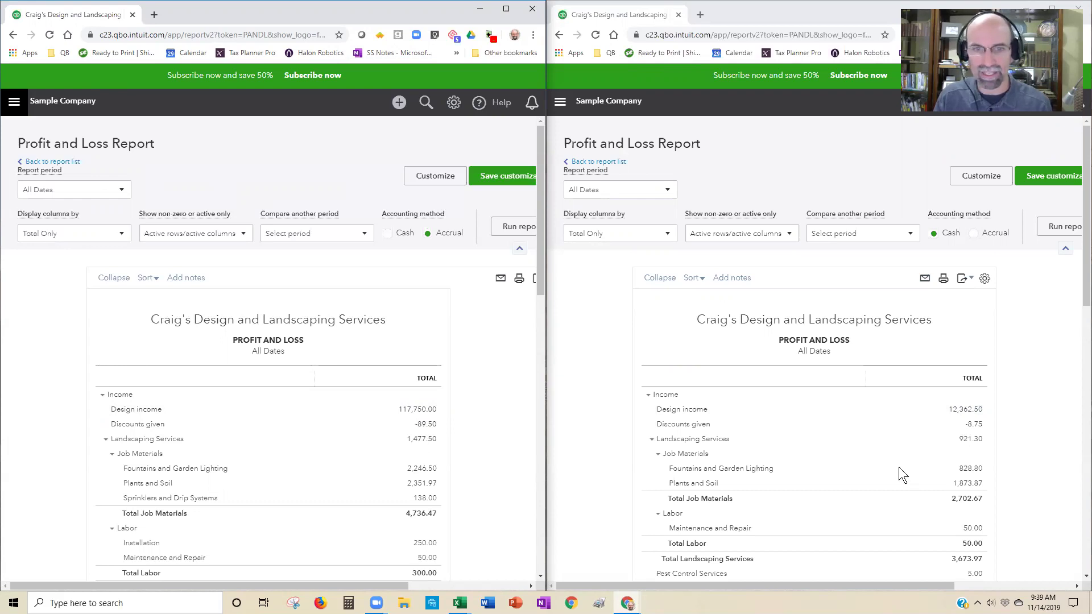
{"action": "scroll", "coordinate": [239, 315], "scroll_direction": "down", "scroll_amount": 1}
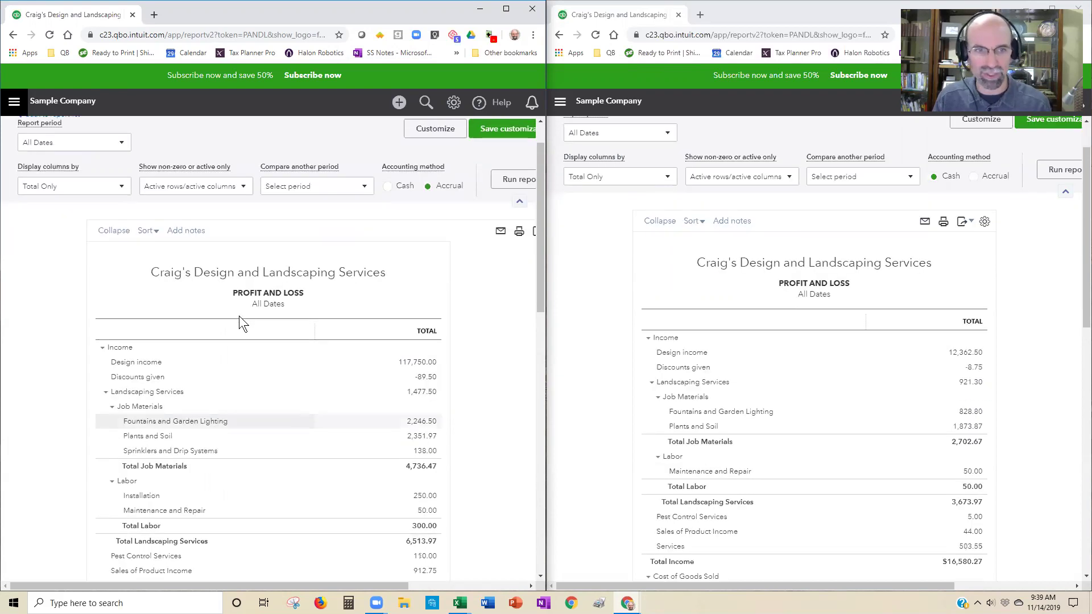
{"action": "scroll", "coordinate": [243, 394], "scroll_direction": "down", "scroll_amount": 1}
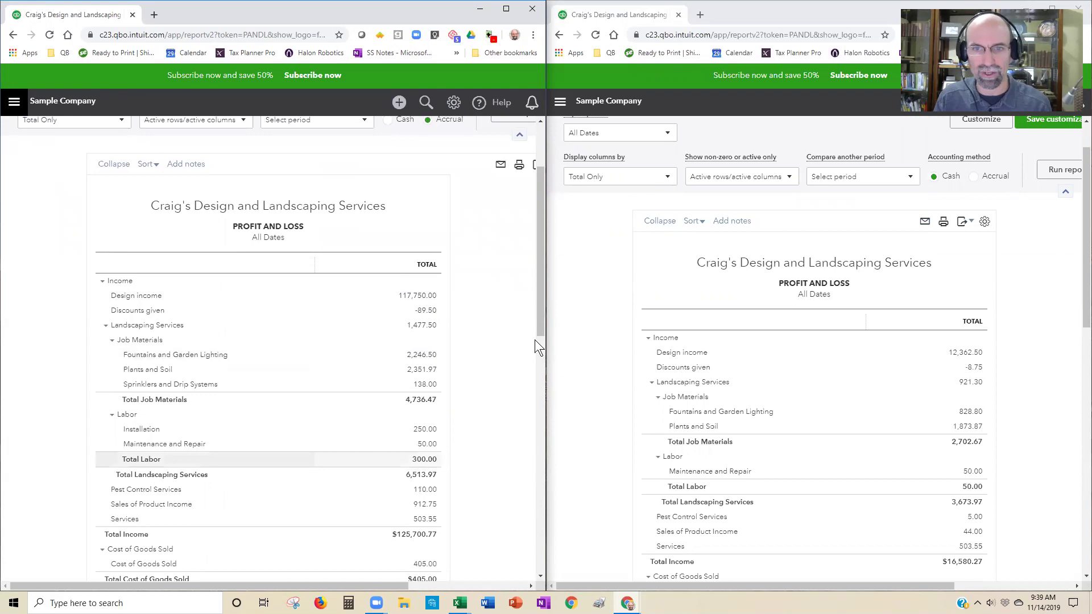
{"action": "scroll", "coordinate": [536, 381], "scroll_direction": "down", "scroll_amount": 2}
{"action": "scroll", "coordinate": [534, 463], "scroll_direction": "down", "scroll_amount": 4}
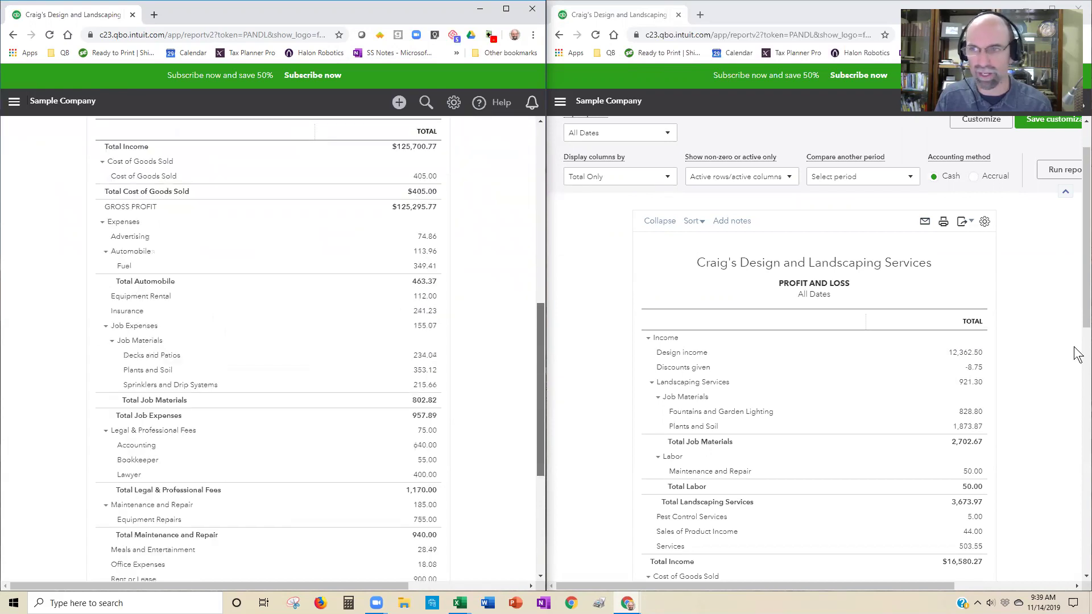
{"action": "scroll", "coordinate": [1075, 378], "scroll_direction": "down", "scroll_amount": 5}
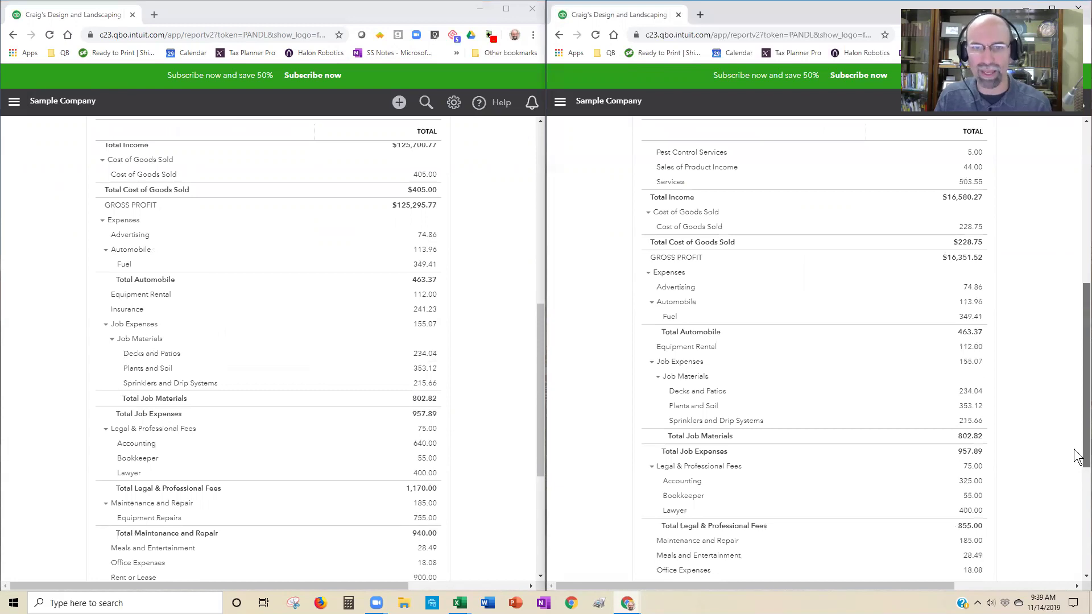
{"action": "left_click", "coordinate": [237, 218]}
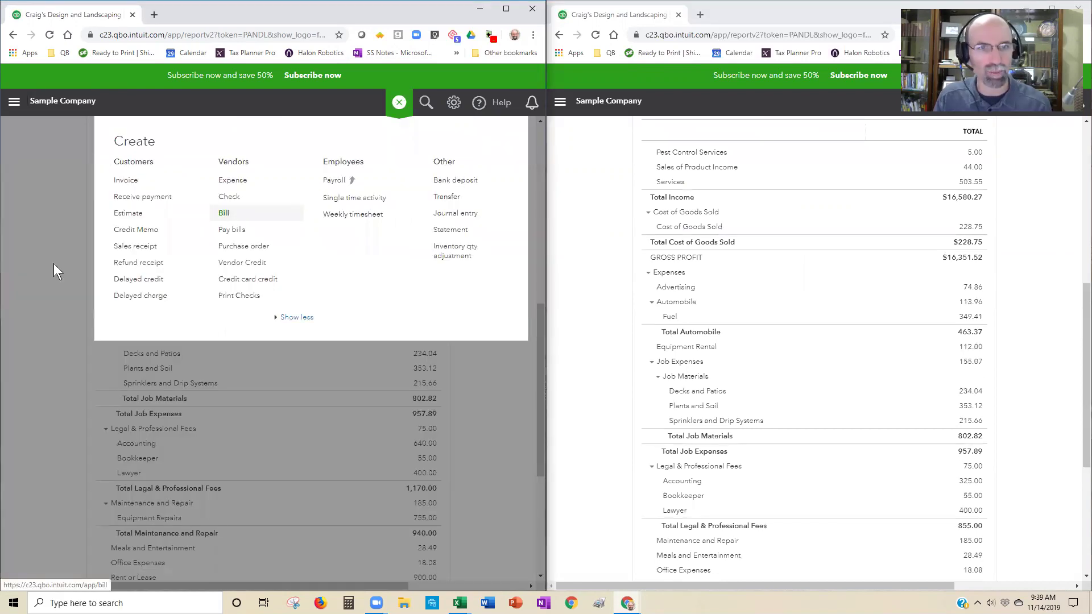
{"action": "scroll", "coordinate": [61, 281], "scroll_direction": "up", "scroll_amount": 10}
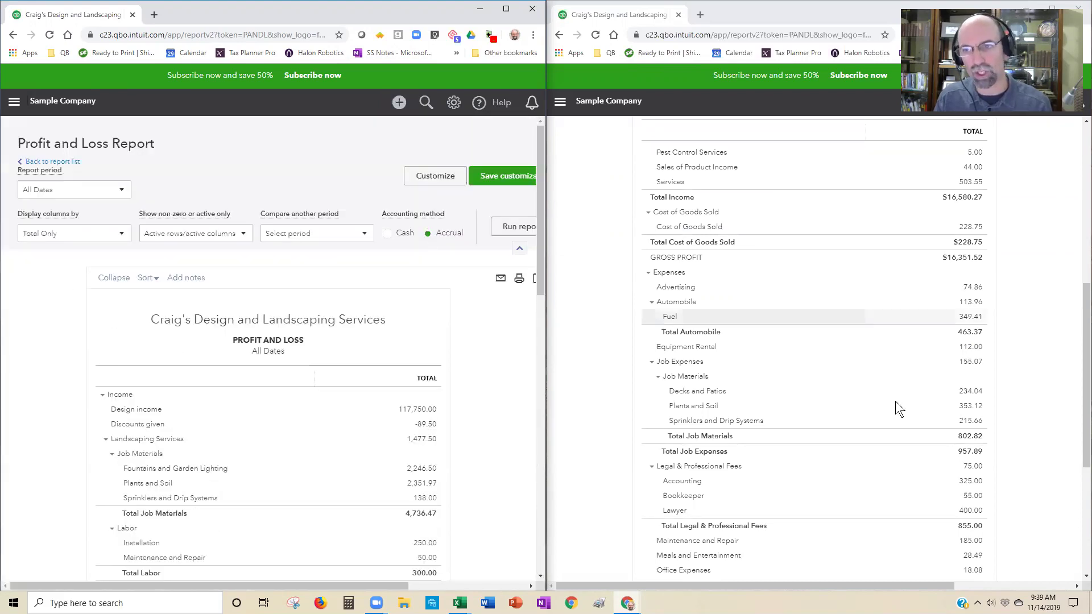
{"action": "scroll", "coordinate": [895, 401], "scroll_direction": "up", "scroll_amount": 5}
{"action": "scroll", "coordinate": [895, 400], "scroll_direction": "up", "scroll_amount": 2}
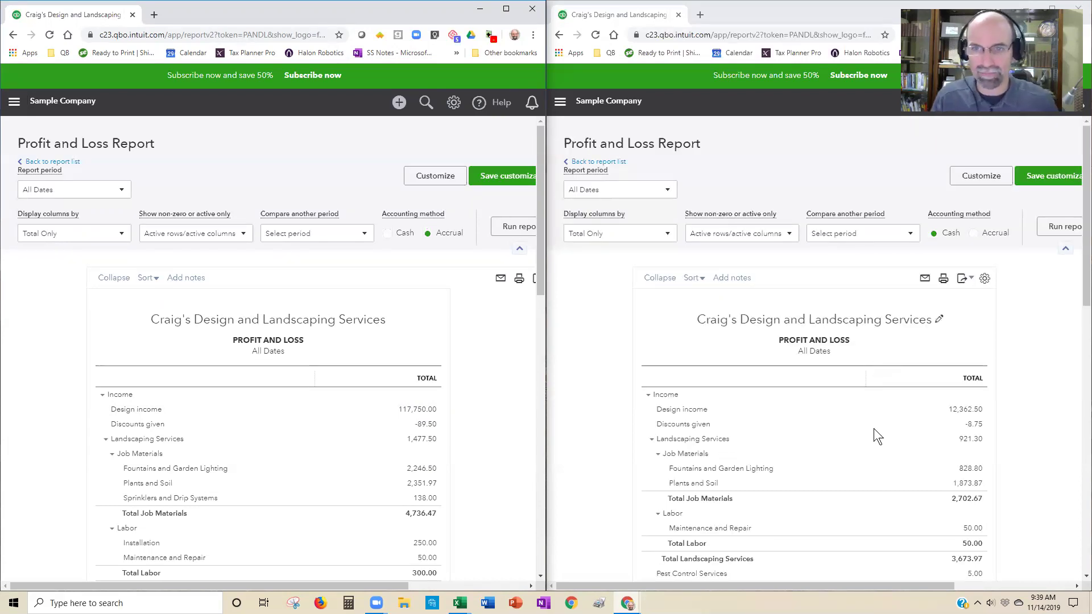
{"action": "scroll", "coordinate": [875, 434], "scroll_direction": "down", "scroll_amount": 2}
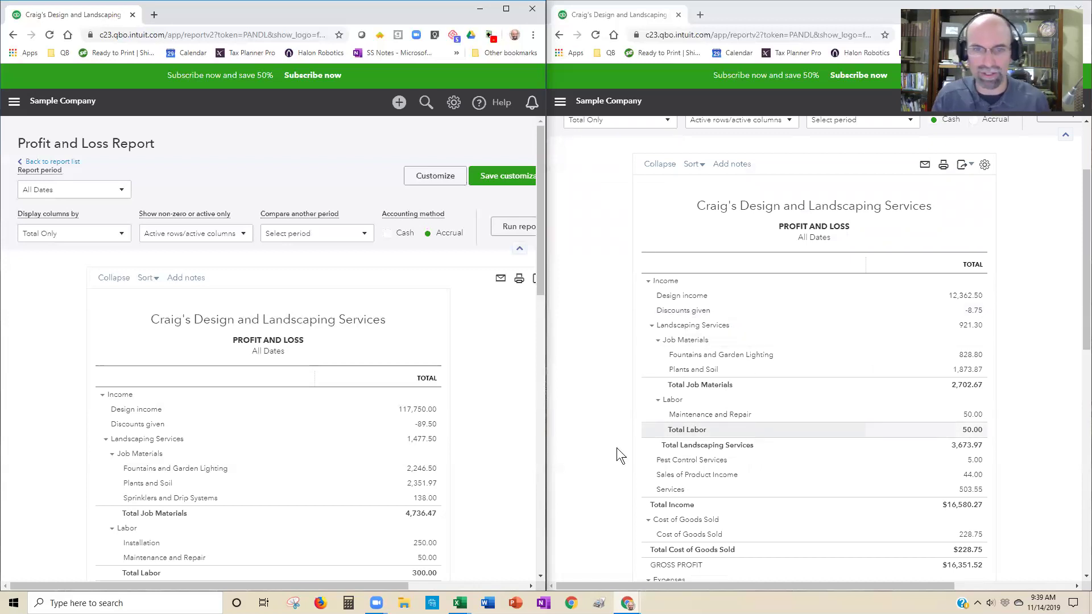
Start a Receive payment for the customer, tick Invoice #1040 and select its payment amount
{"action": "left_click", "coordinate": [400, 105]}
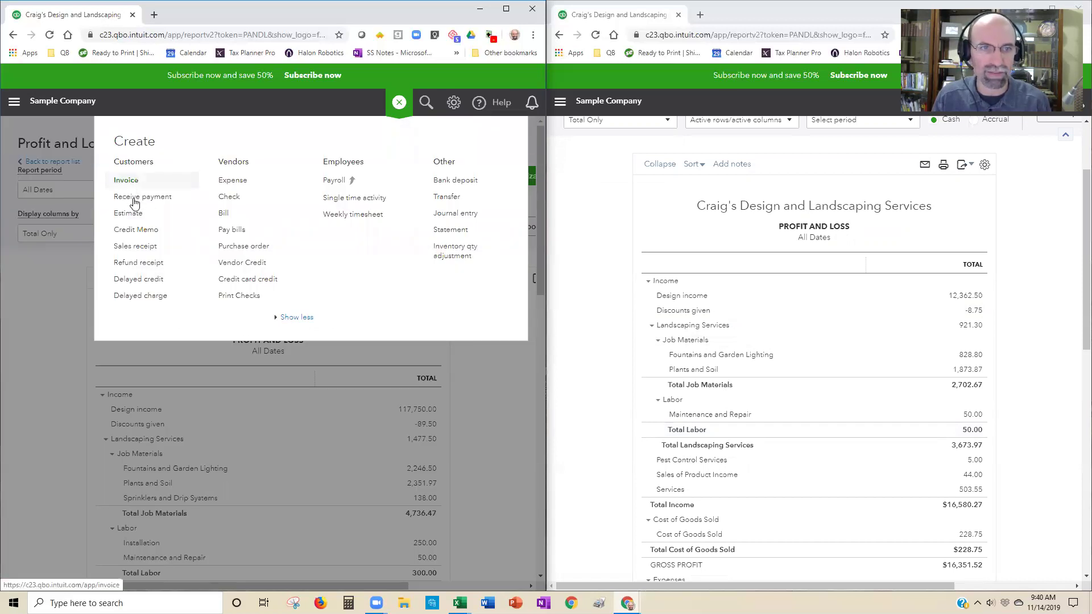
{"action": "left_click", "coordinate": [139, 197]}
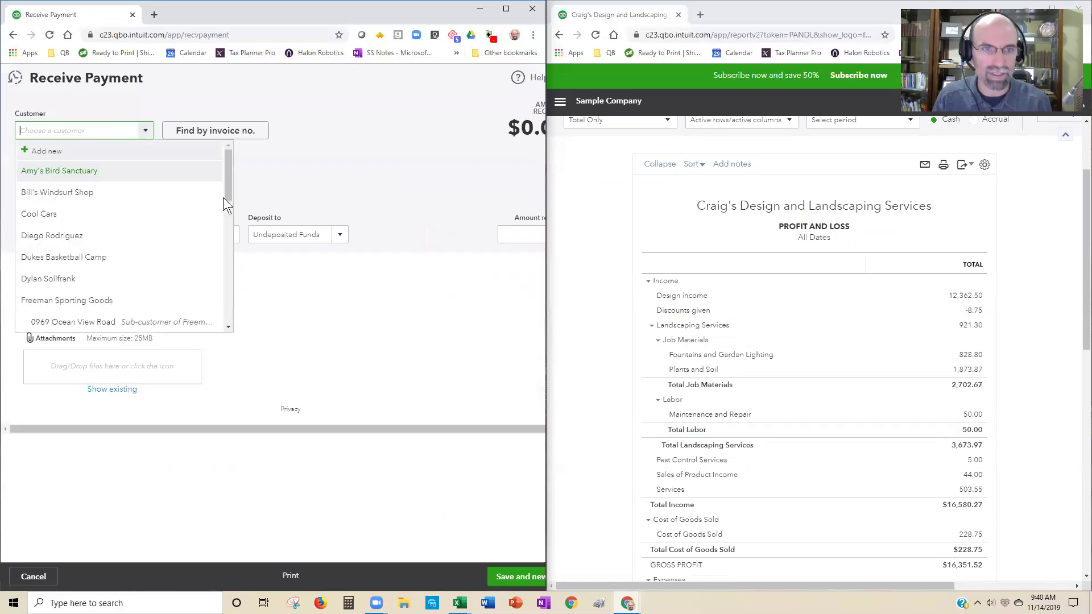
{"action": "scroll", "coordinate": [220, 264], "scroll_direction": "down", "scroll_amount": 8}
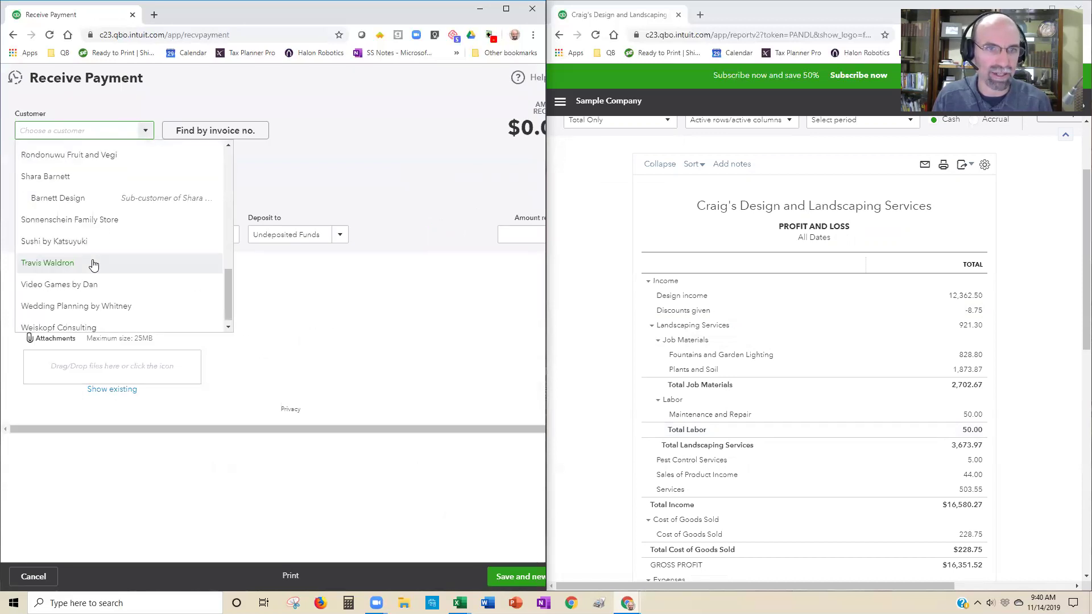
{"action": "left_click", "coordinate": [78, 263]}
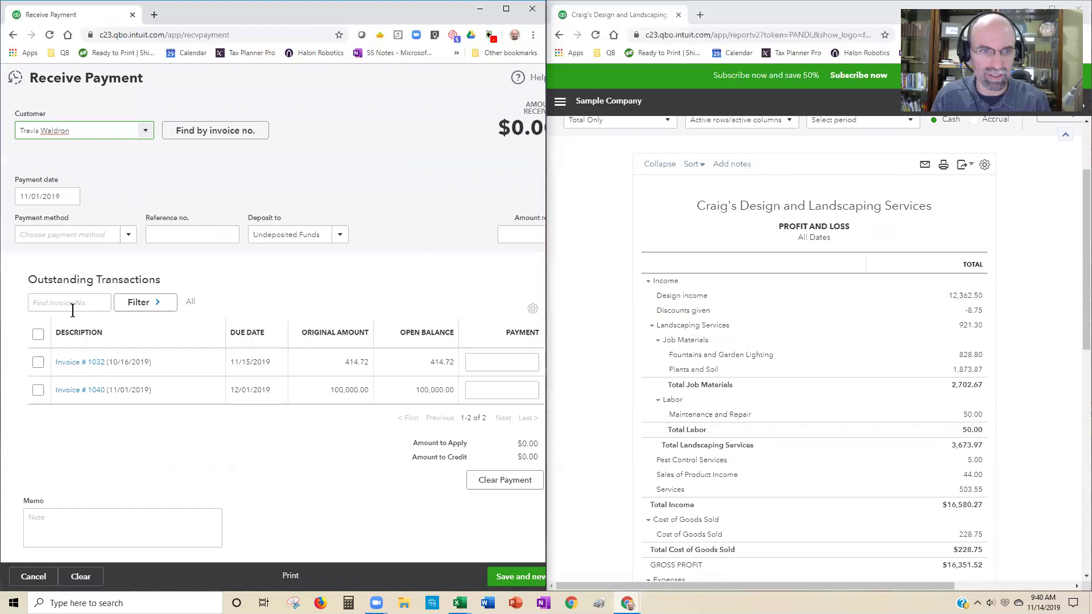
{"action": "left_click", "coordinate": [37, 390]}
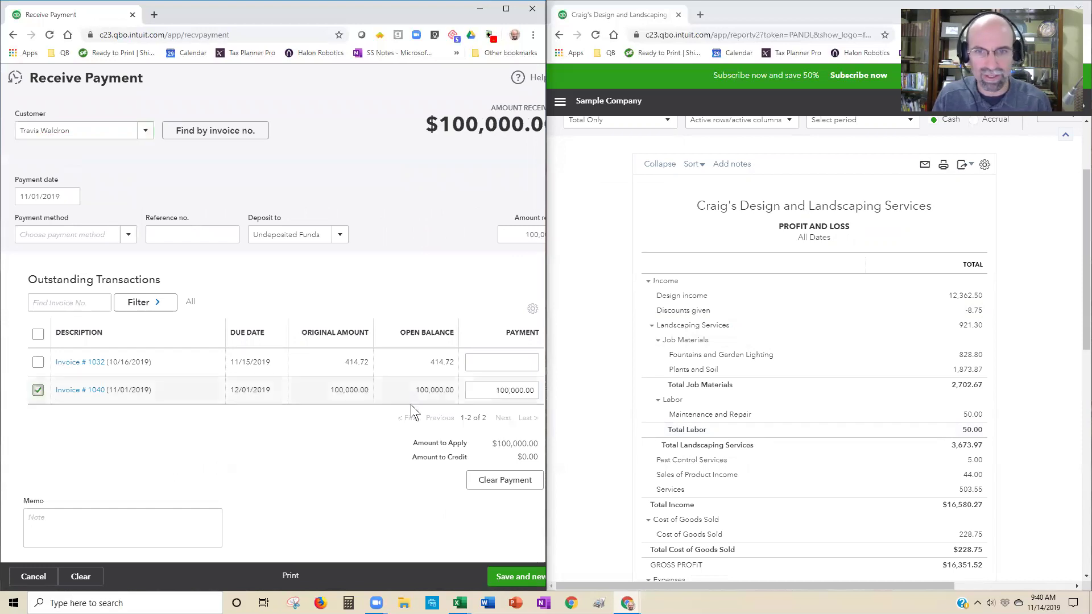
{"action": "left_click", "coordinate": [537, 387]}
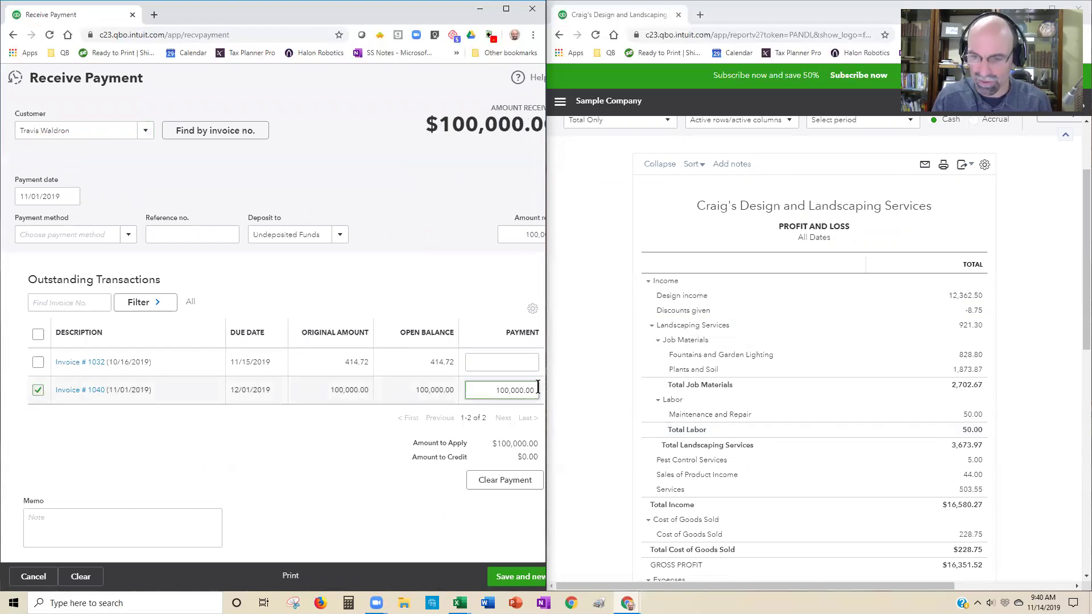
{"action": "double_click", "coordinate": [537, 388]}
Pay 50,000 on Invoice #1040 and 414.72*.5 (207.36) on Invoice #1032, totalling $50,207.36
{"action": "type", "text": "500"}
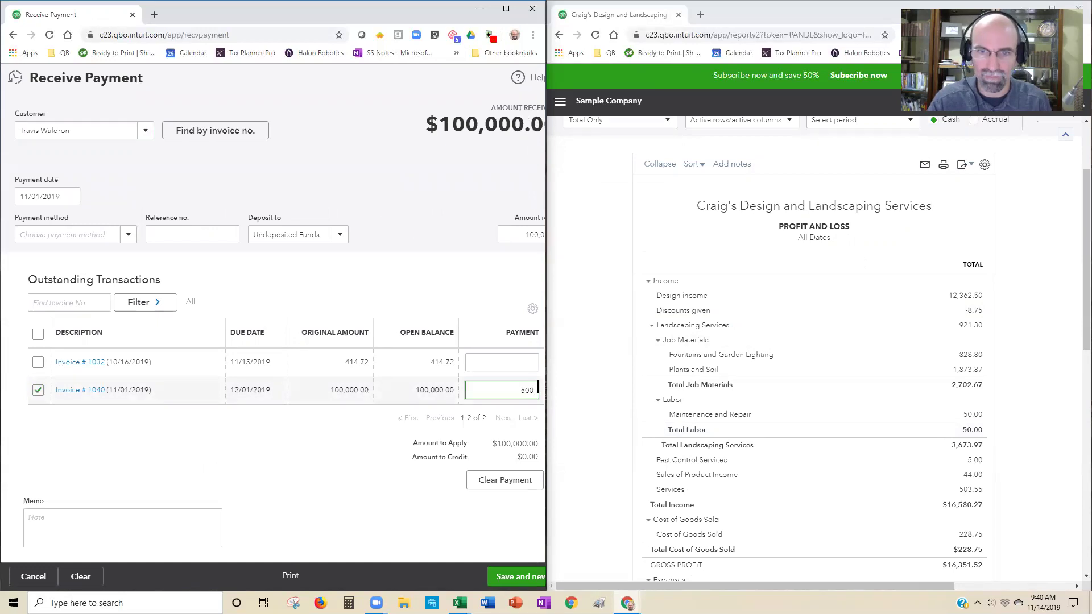
{"action": "left_click", "coordinate": [517, 368]}
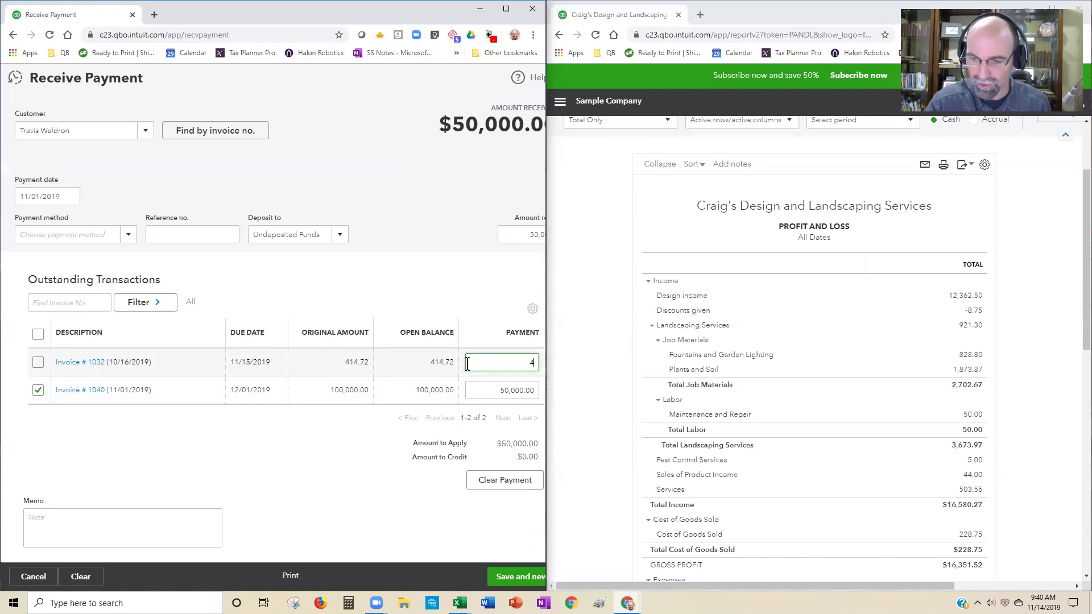
{"action": "type", "text": "14.72"}
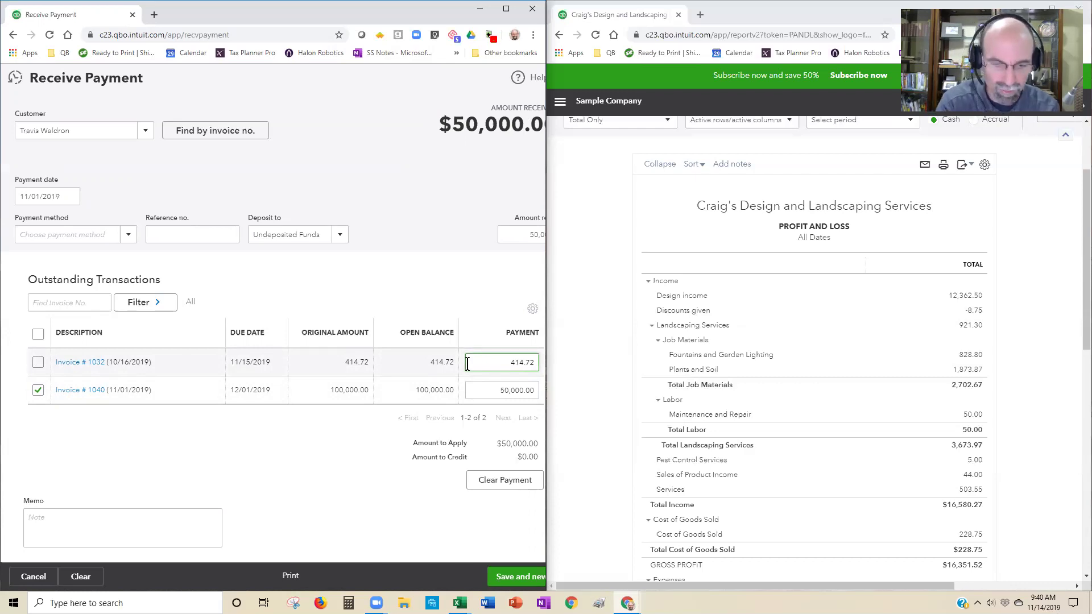
{"action": "type", "text": "*"}
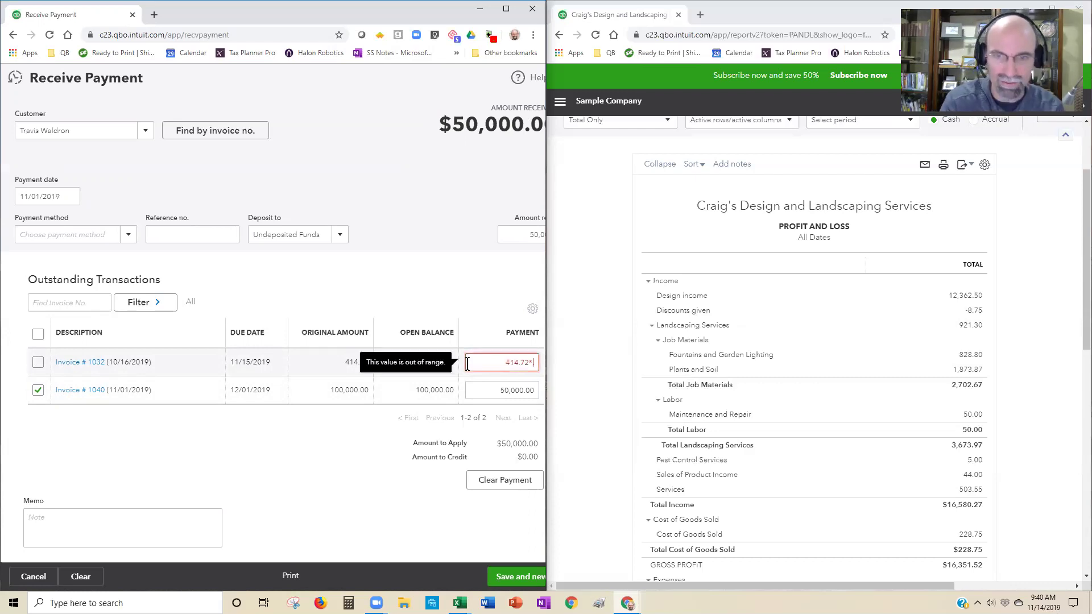
{"action": "type", "text": ".5"}
{"action": "key", "text": "BackSpace"}
{"action": "key", "text": "BackSpace"}
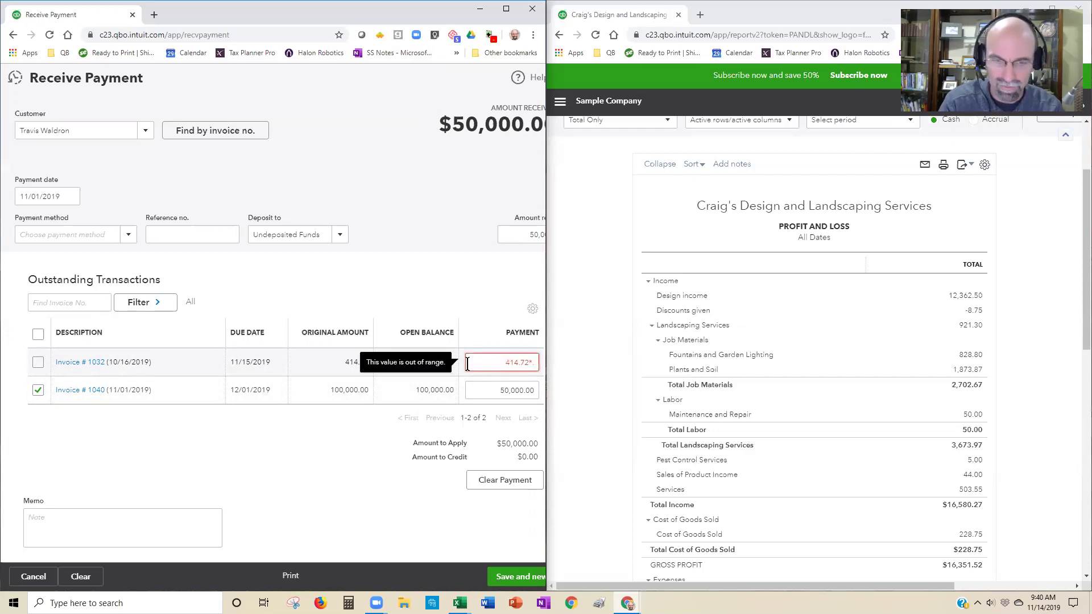
{"action": "type", "text": ".5"}
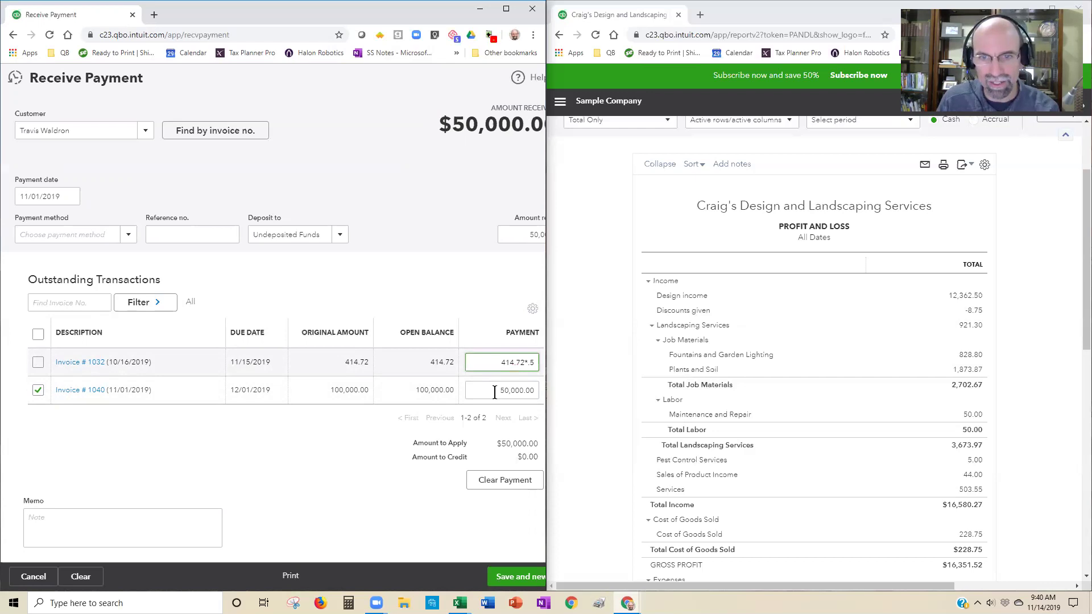
{"action": "left_click", "coordinate": [523, 380]}
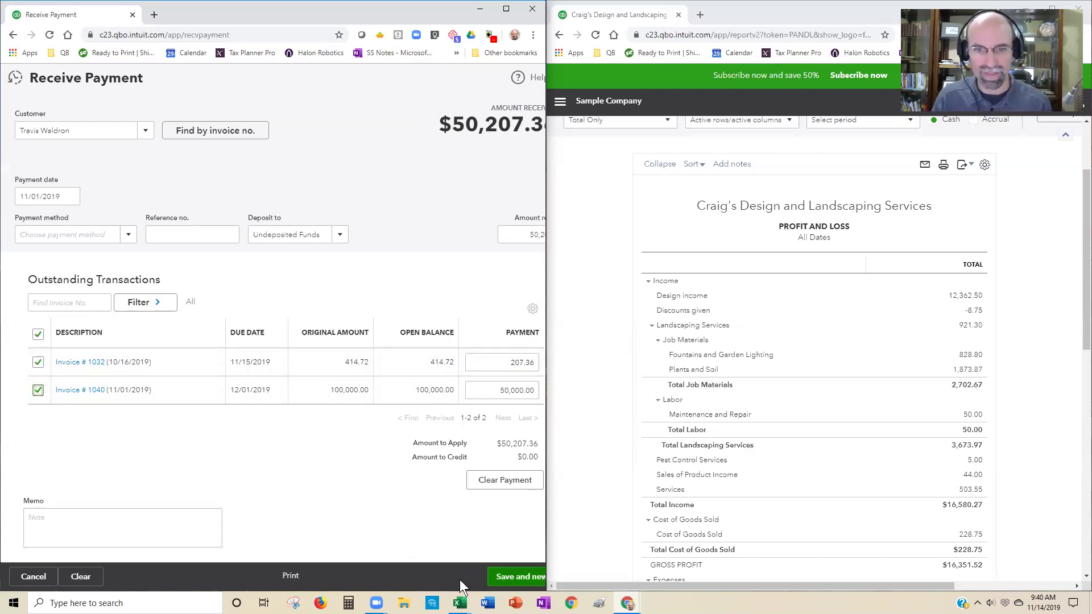
{"action": "left_click_drag", "start_coordinate": [548, 522], "coordinate": [621, 590]}
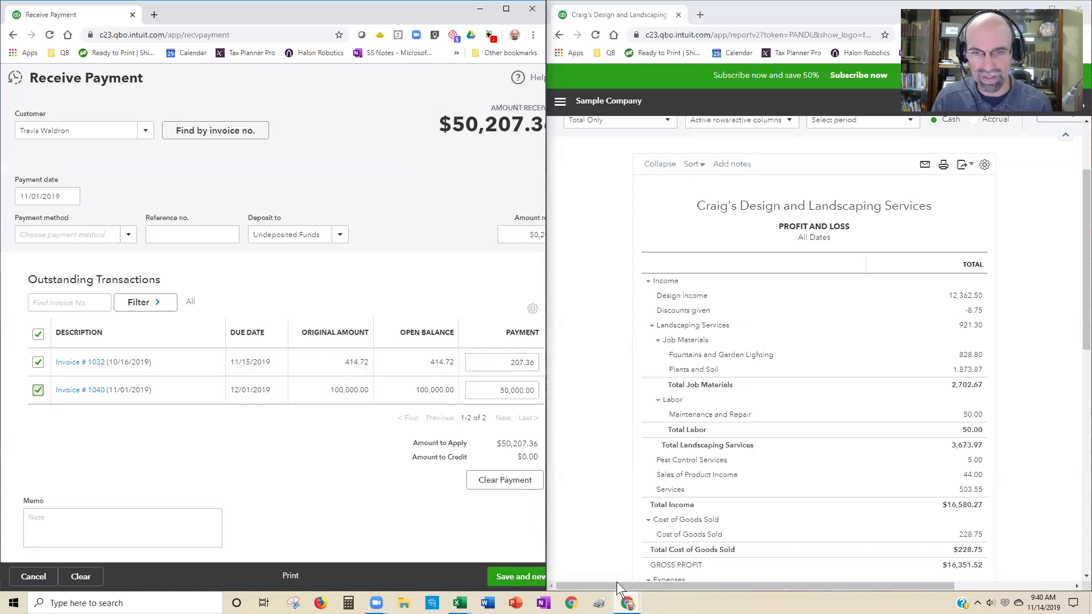
{"action": "left_click", "coordinate": [605, 577]}
Save and close the $50,207.36 payment, then bring the cash report window forward
{"action": "left_click", "coordinate": [566, 545]}
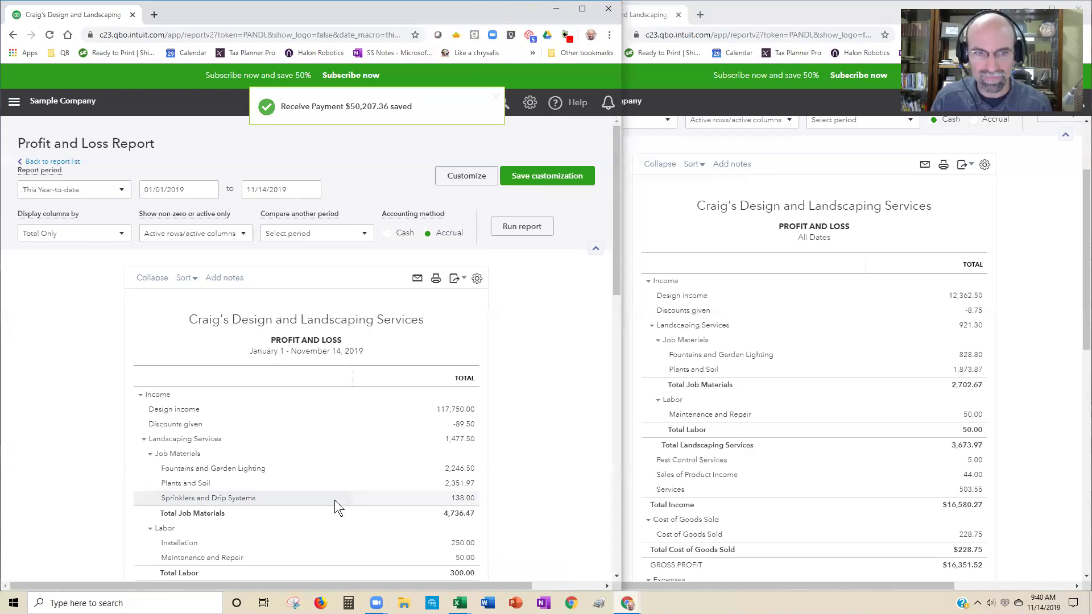
{"action": "scroll", "coordinate": [441, 482], "scroll_direction": "down", "scroll_amount": 3}
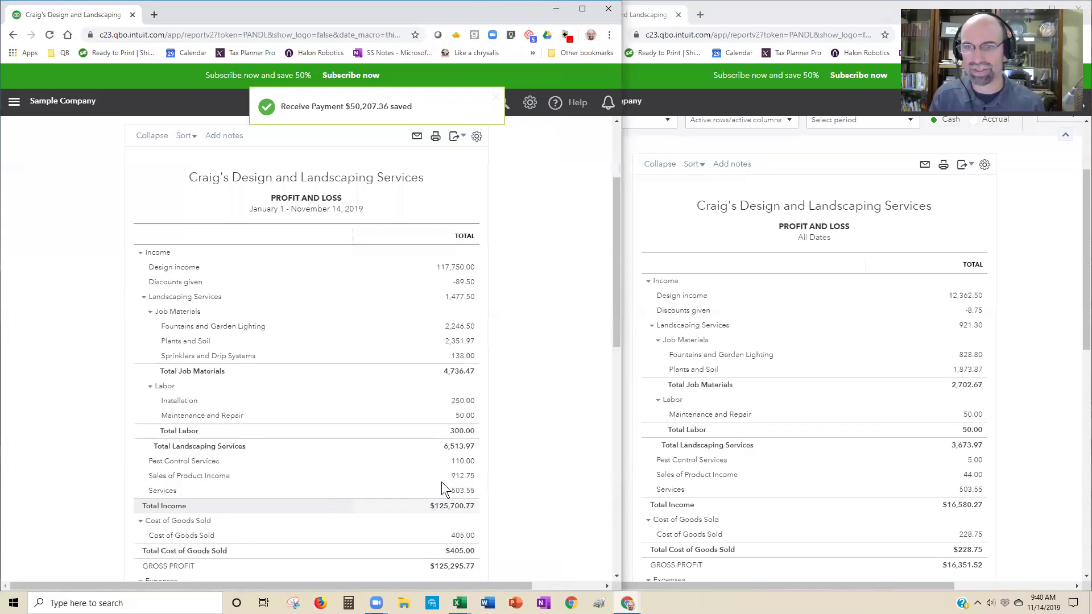
{"action": "scroll", "coordinate": [844, 351], "scroll_direction": "up", "scroll_amount": 2}
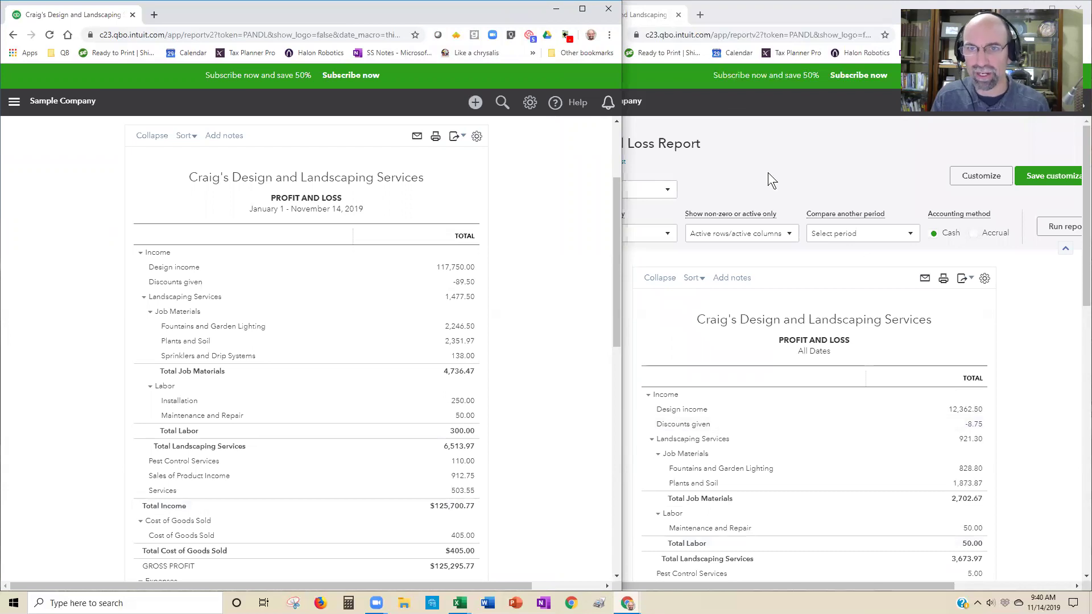
{"action": "key", "text": "alt+Tab"}
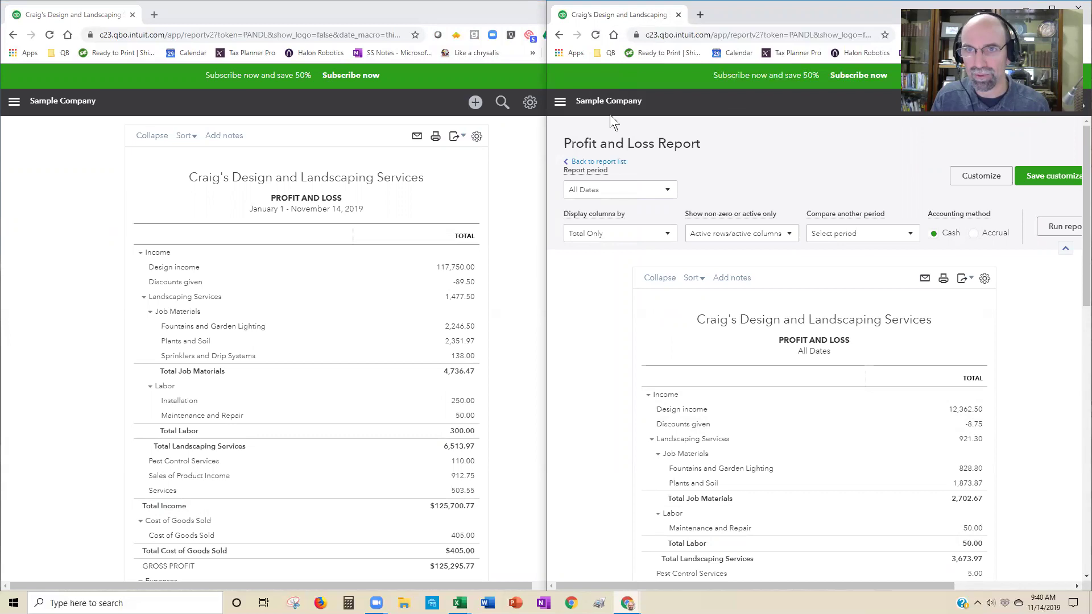
Reload the cash report so Design income reads 62,362.50 and Total Income $66,772.27
{"action": "left_click", "coordinate": [596, 36]}
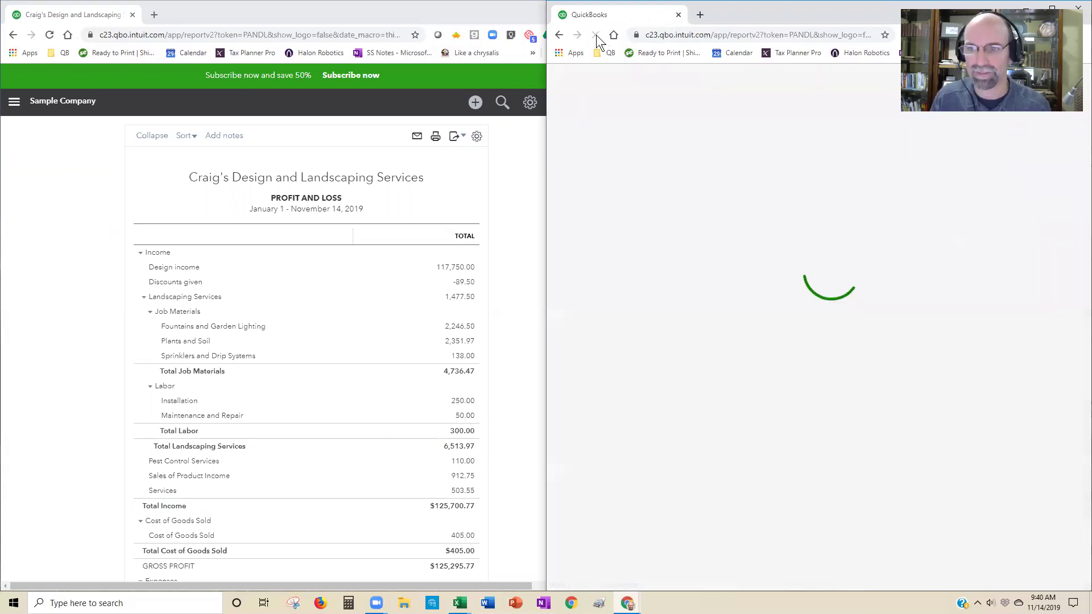